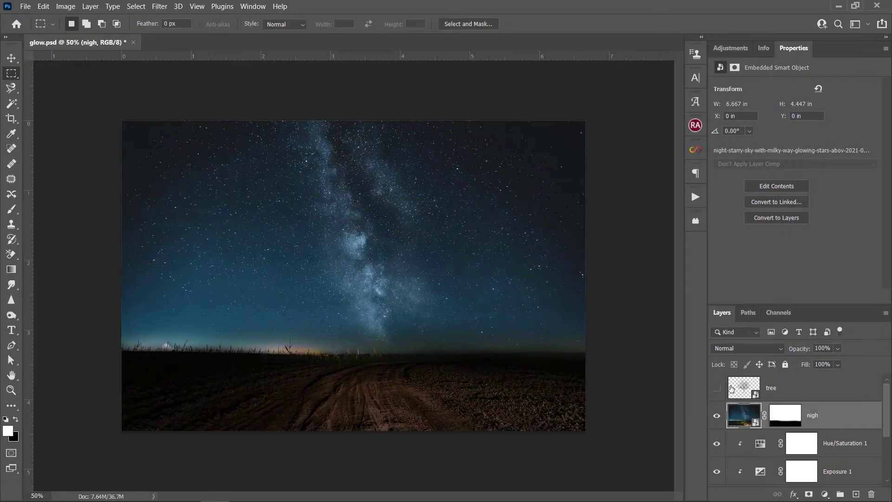
- Make the hidden tree layer visible over the night sky and set it as the active layer
left_click(718, 388)
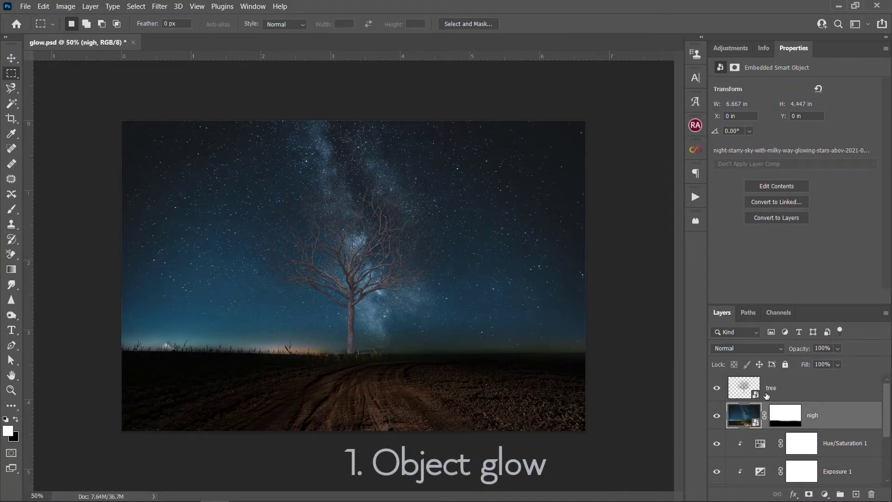
left_click(784, 389)
- Set up a 100%-hardness brush and rasterize the tree layer
key("ctrl+plus")
key("ctrl+plus")
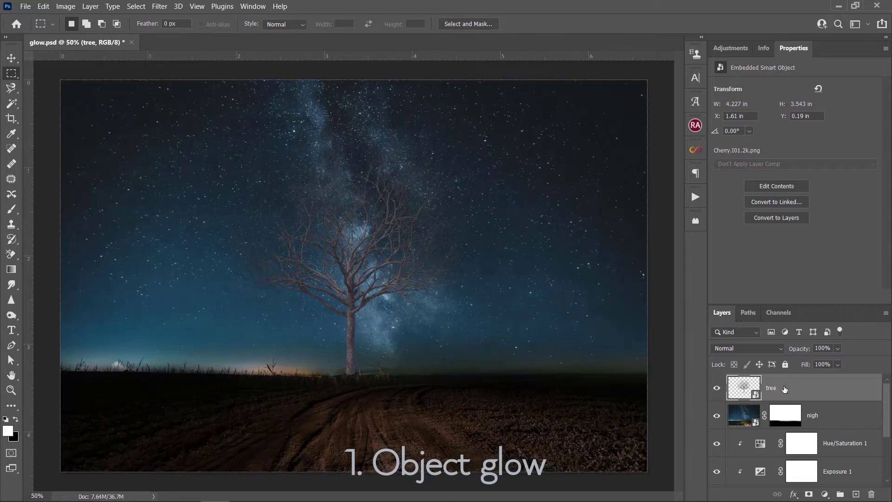
scroll(222, 181, "down", 3)
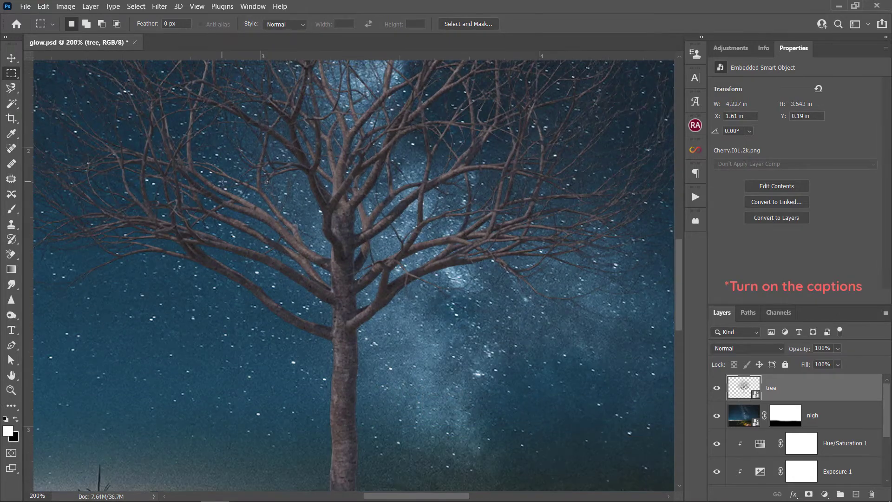
scroll(222, 181, "down", 3)
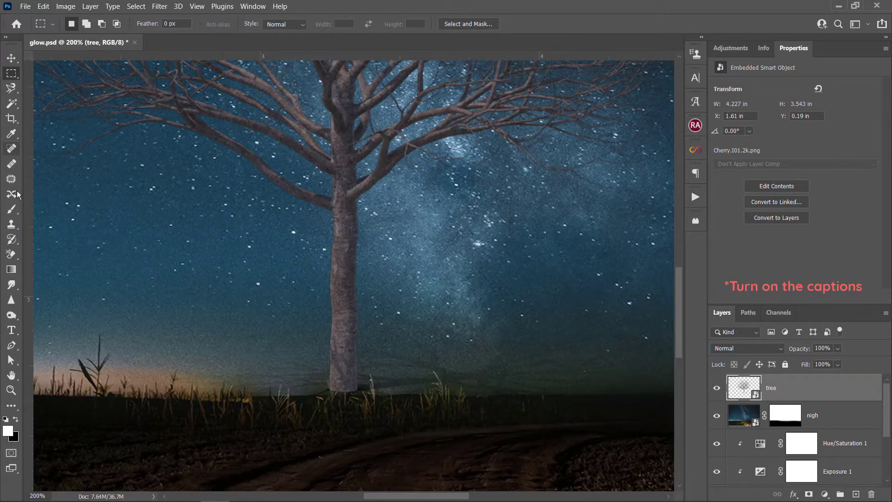
left_click(12, 209)
right_click(291, 252)
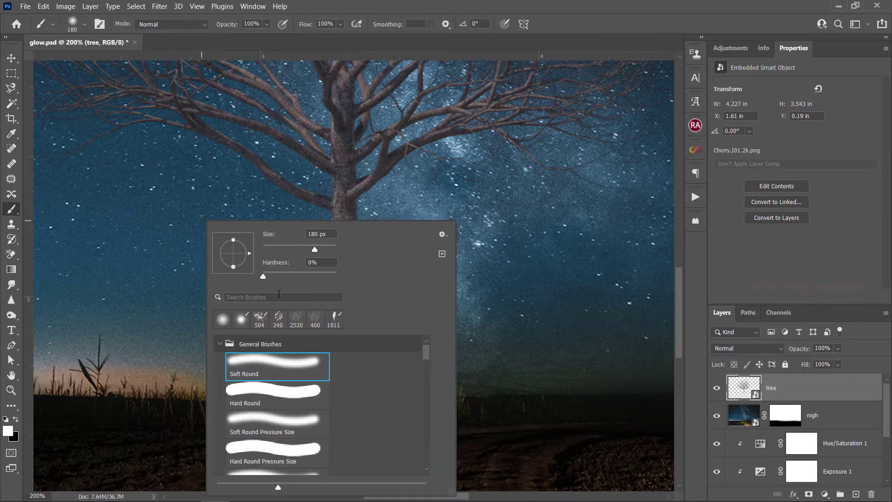
left_click_drag(285, 276, 342, 276)
right_click(786, 387)
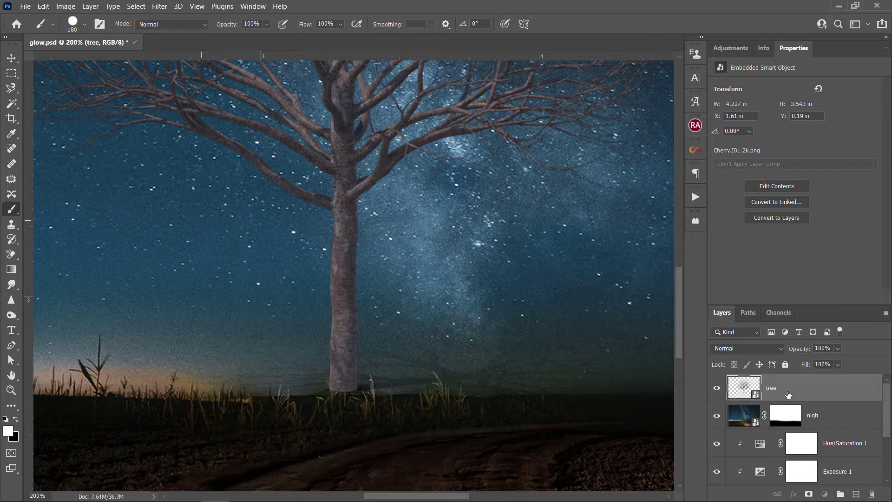
left_click(687, 241)
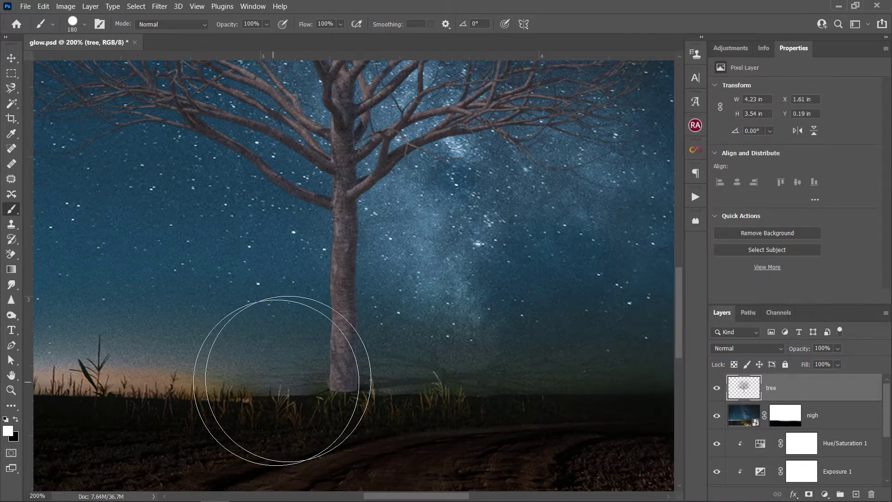
- Add a layer mask to the tree and paint black around the trunk base, horizon and grass
left_click_drag(441, 352, 497, 339)
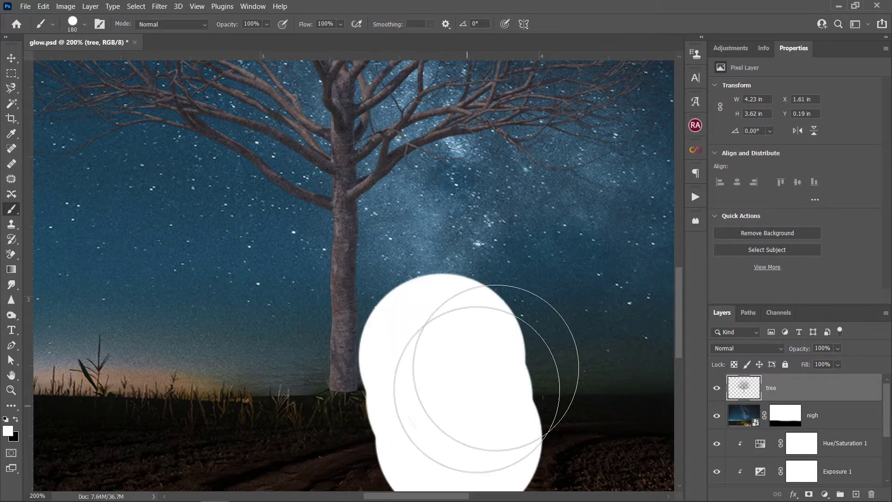
key("ctrl+z")
key("x")
left_click(809, 494)
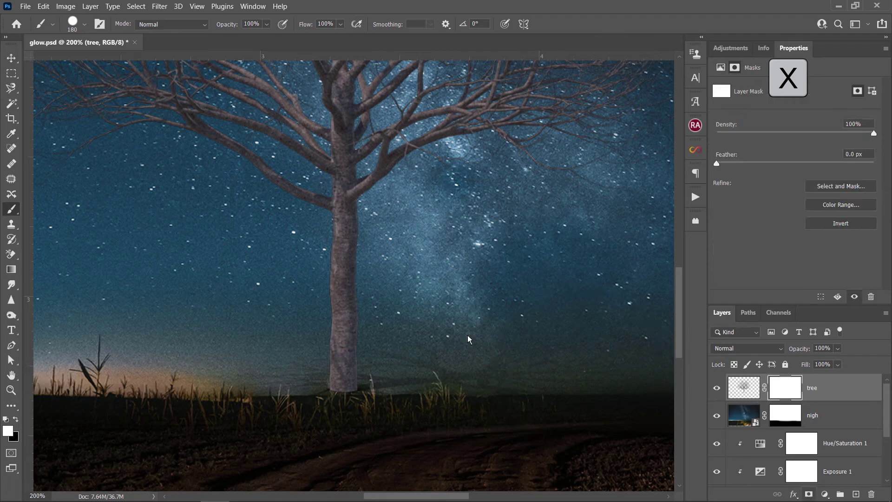
key("x")
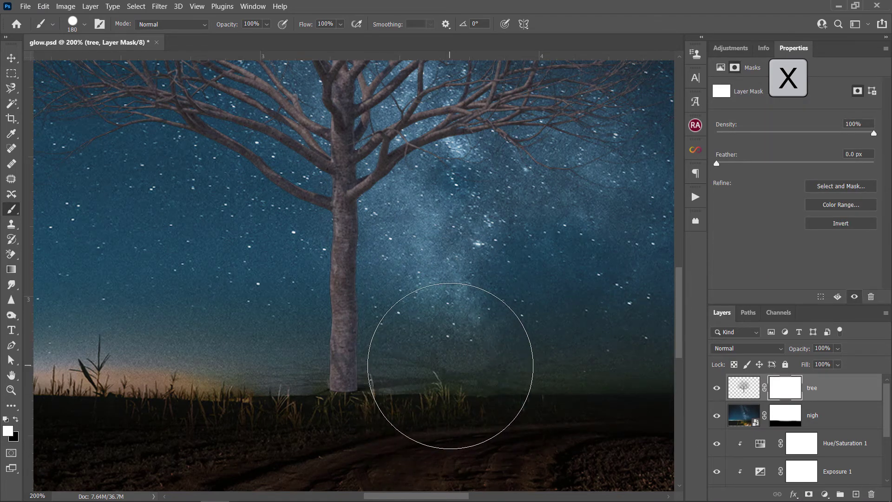
left_click(441, 408)
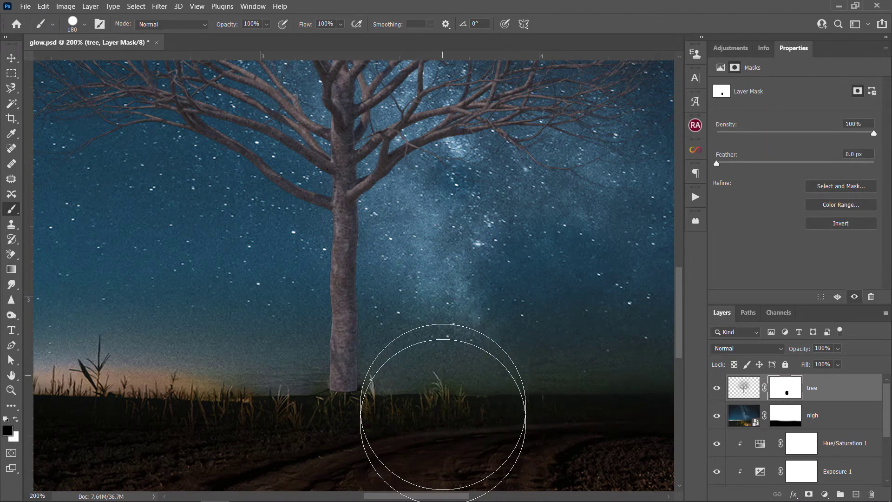
left_click_drag(457, 385, 617, 319)
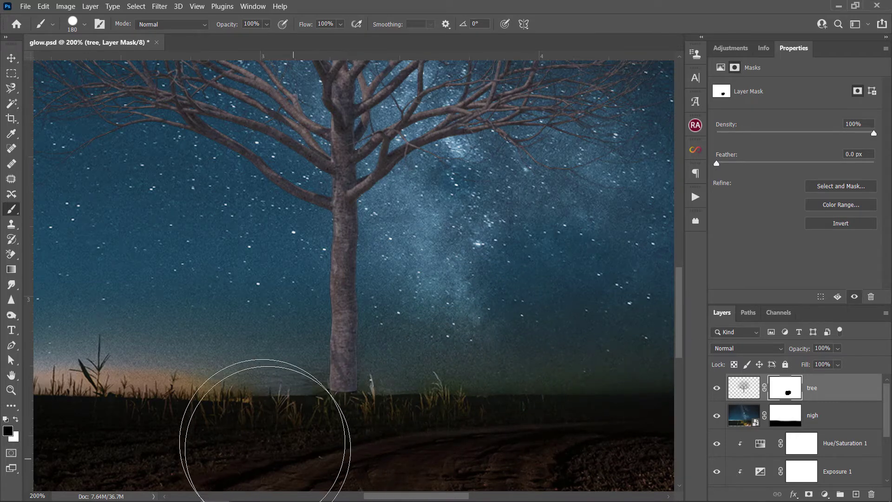
left_click_drag(238, 428, 235, 424)
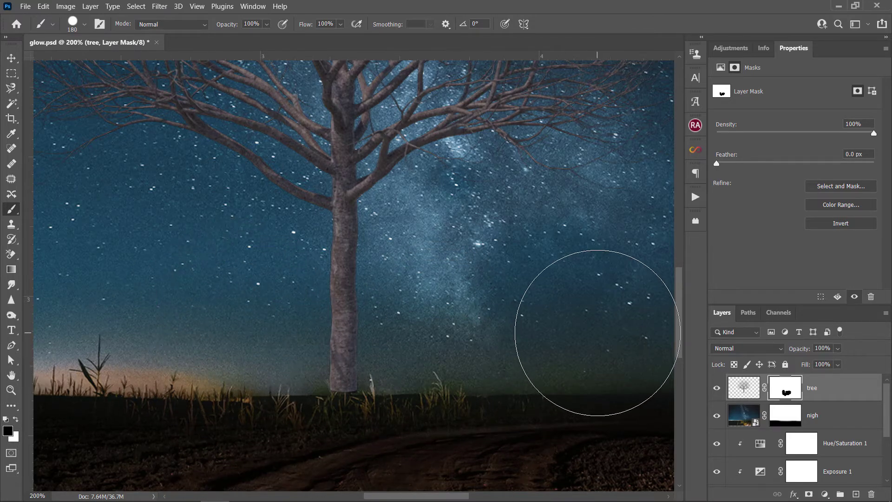
scroll(597, 329, "down", 2)
scroll(597, 329, "down", 3)
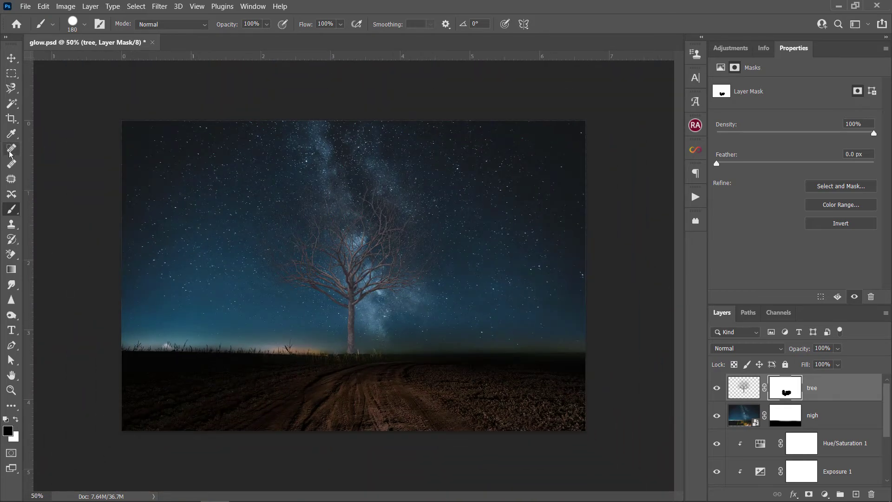
- Delete the tree layer's mask and rename the layer 'start'
left_click(11, 58)
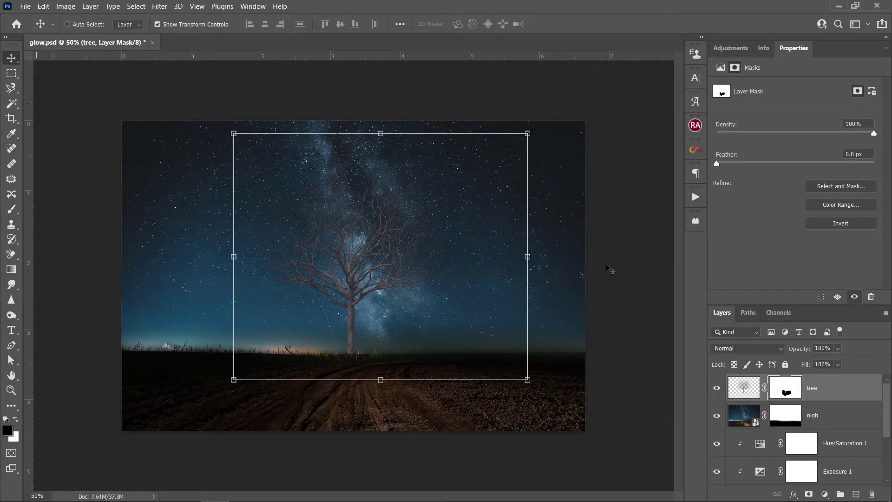
right_click(791, 383)
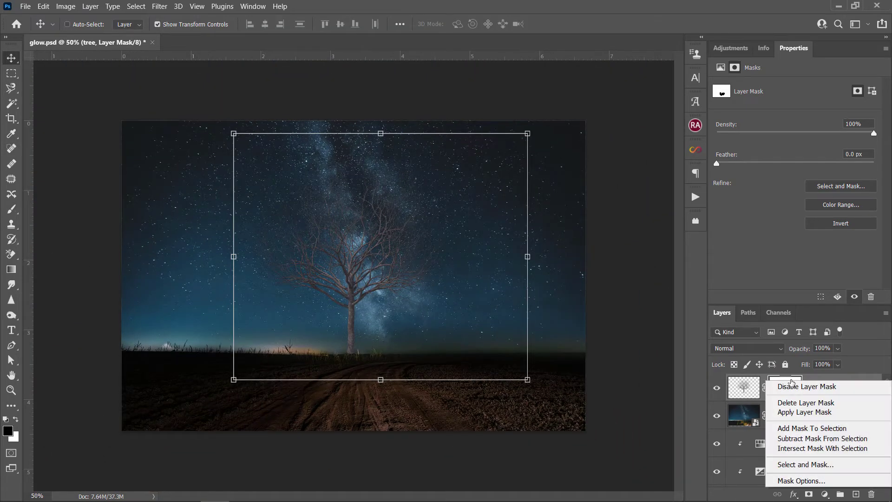
left_click(808, 413)
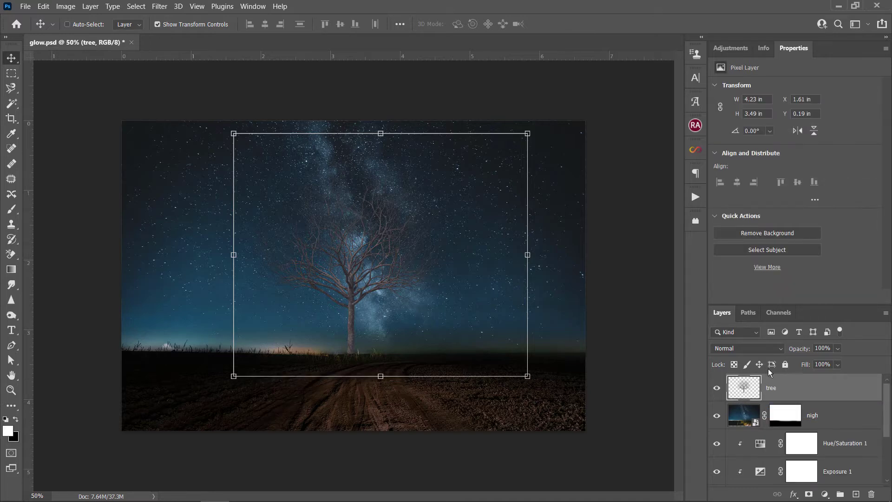
double_click(772, 388)
key("Return")
- Group the background layers, nigh down to lanf, into a group named 'bg'
left_click(812, 414)
scroll(813, 413, "down", 3)
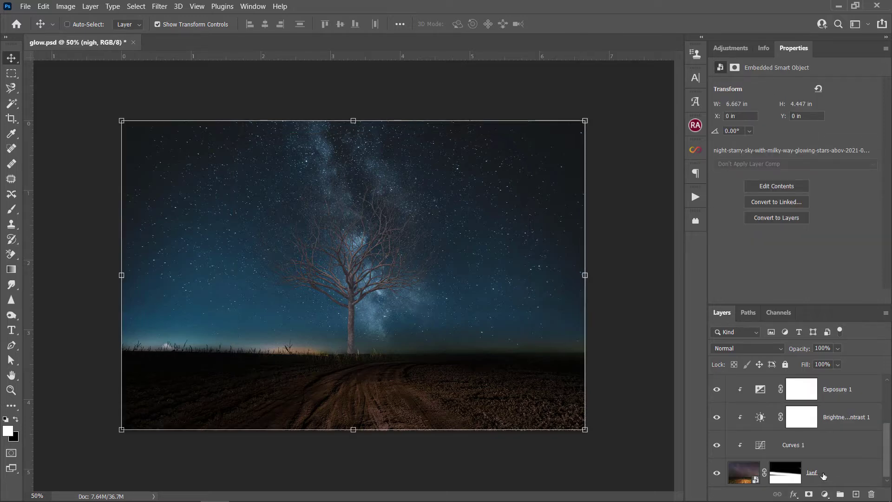
left_click(823, 476, "shift")
left_click(838, 494)
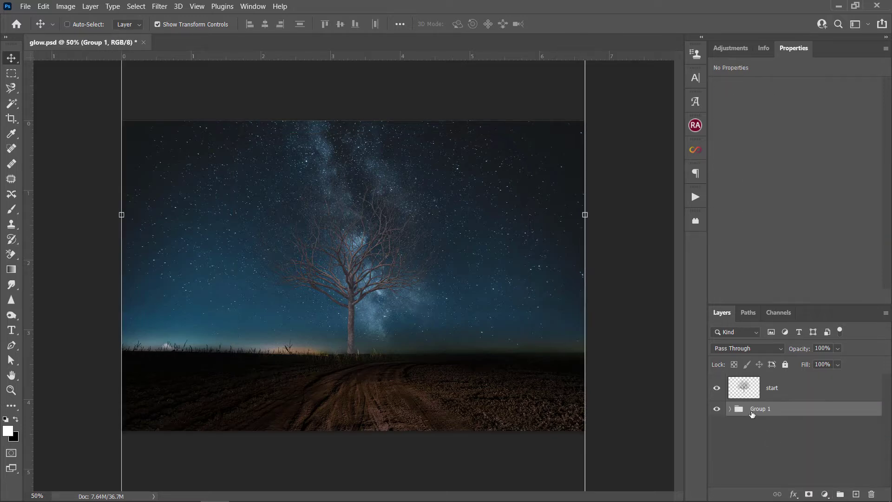
type("bg")
key("Return")
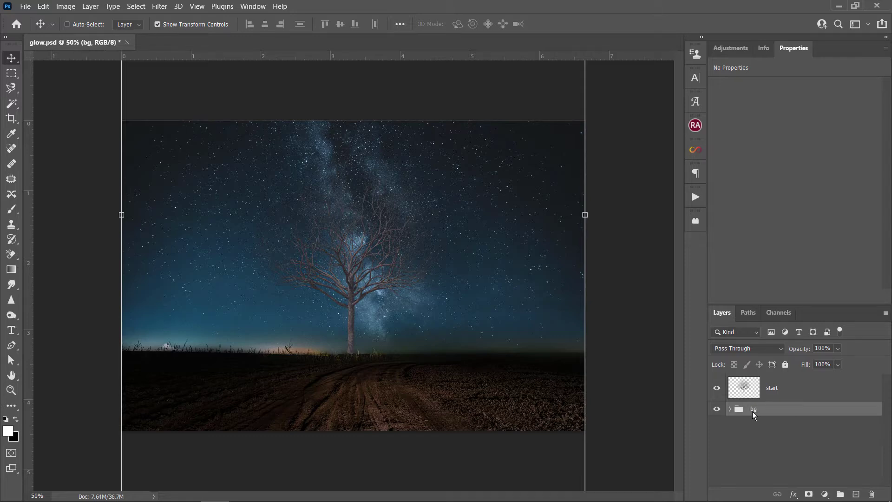
- Run the Xp Glow 'Object Glow' action and open the start copy smart object's contents
left_click(694, 196)
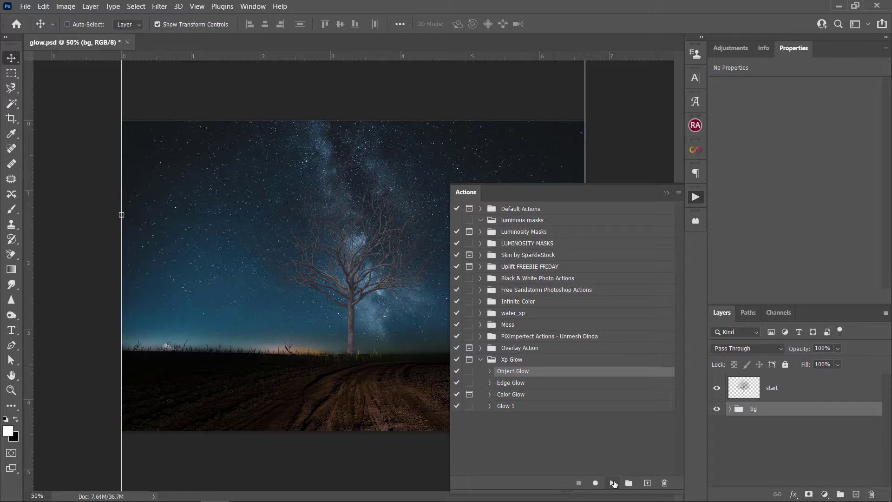
left_click(613, 483)
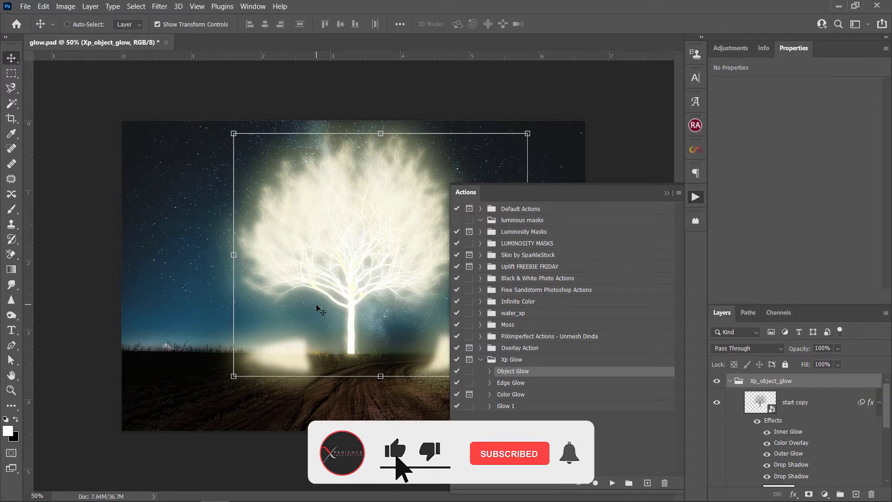
left_click(669, 193)
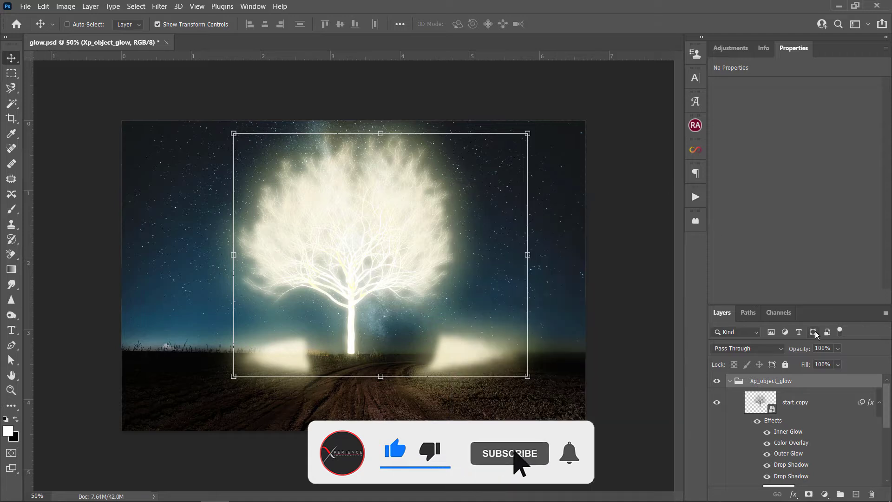
left_click(793, 404)
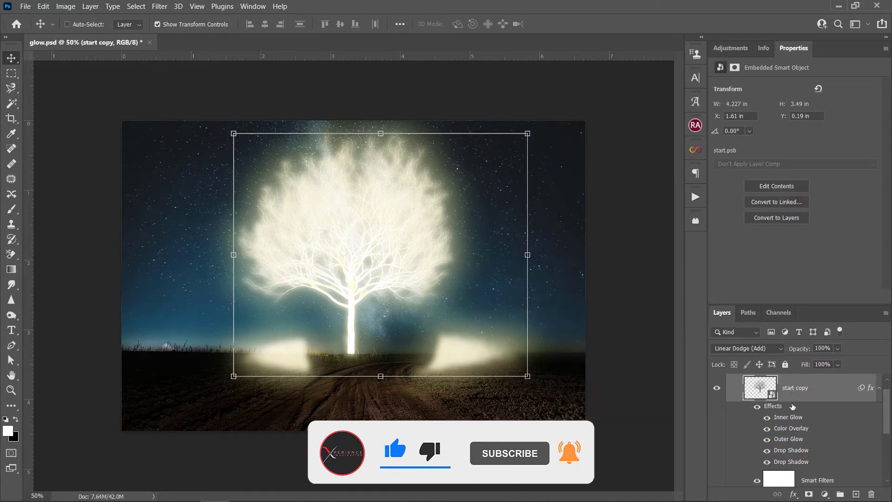
double_click(766, 389)
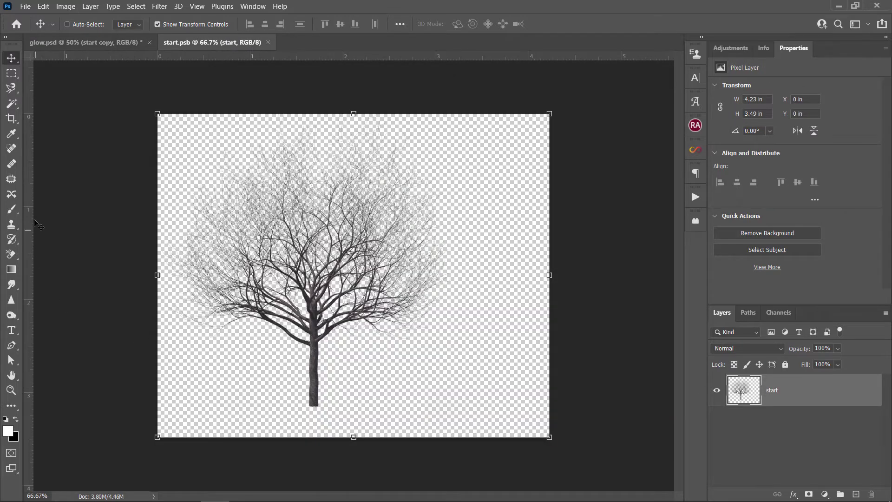
- Mask out the ground beneath the trunk in start.psb with black paint and save it
left_click(14, 209)
left_click(375, 387)
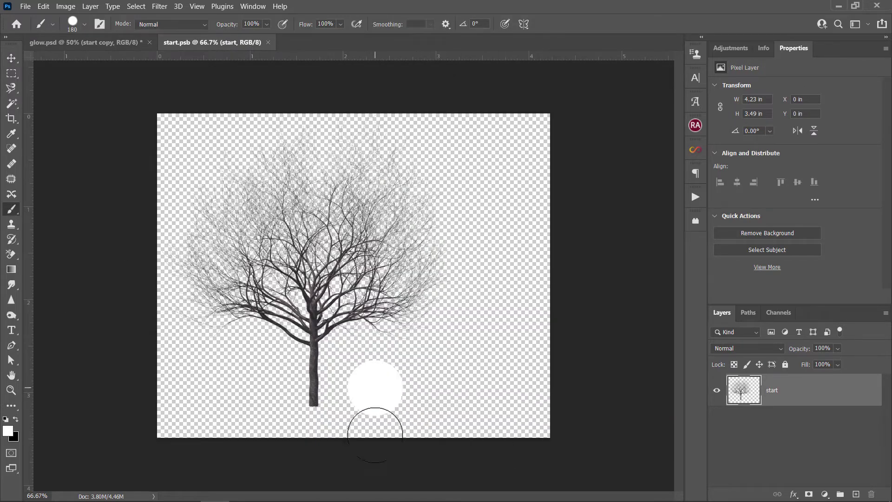
mouse_move(375, 435)
left_mouse_down()
mouse_move(448, 395)
mouse_move(478, 398)
left_mouse_up()
key("ctrl+z")
key("ctrl+z")
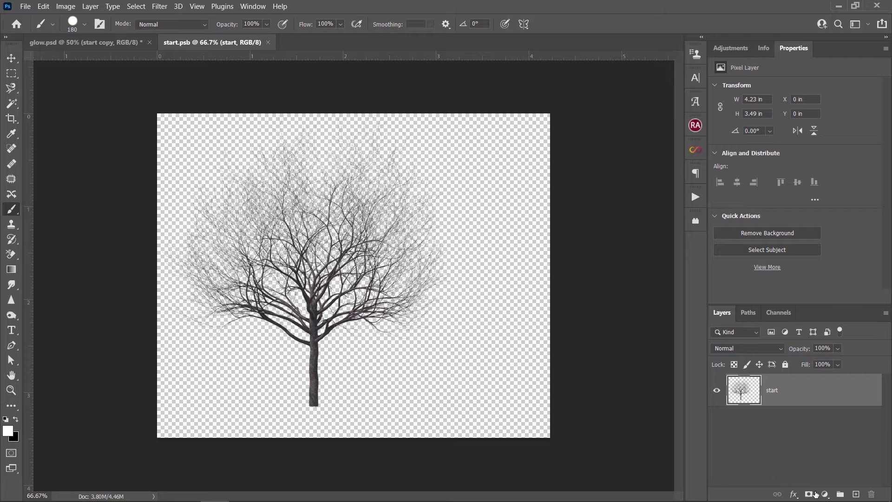
left_click(813, 494)
key("x")
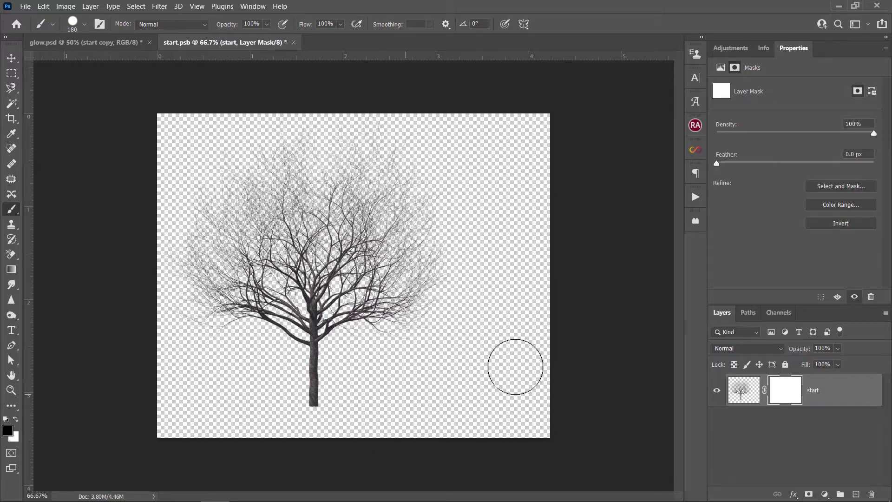
left_click_drag(516, 366, 409, 404)
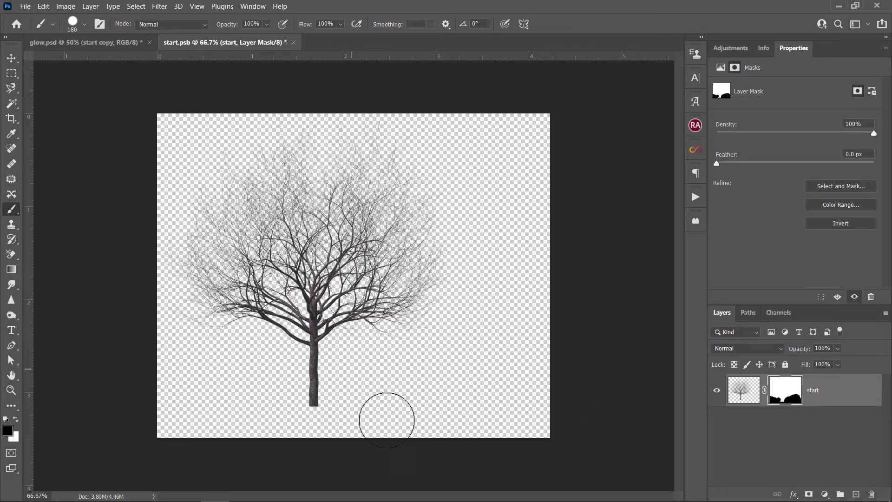
key("ctrl+s")
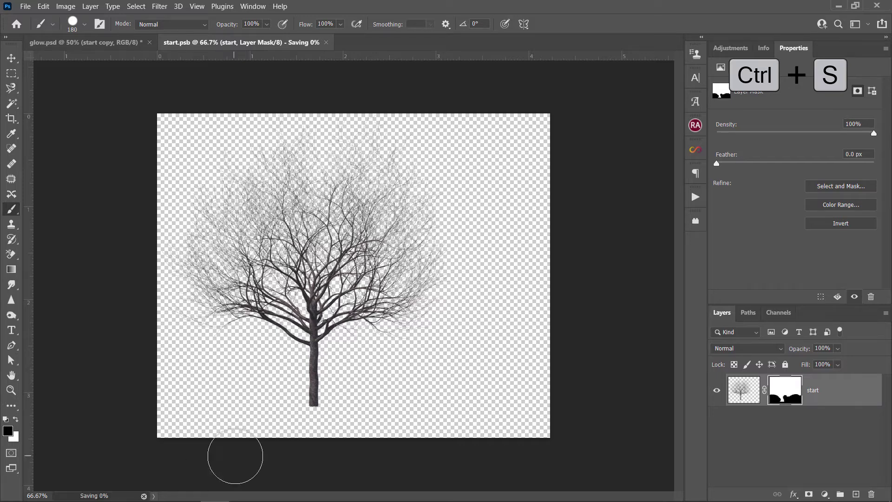
- Back in glow.psd, nudge the glowing start copy tree about 0.120 in to the right
left_click(111, 44)
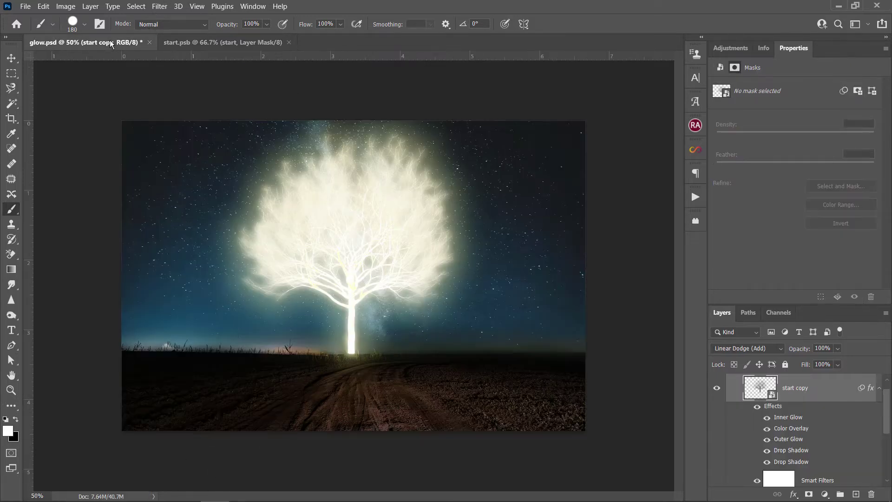
left_click(11, 58)
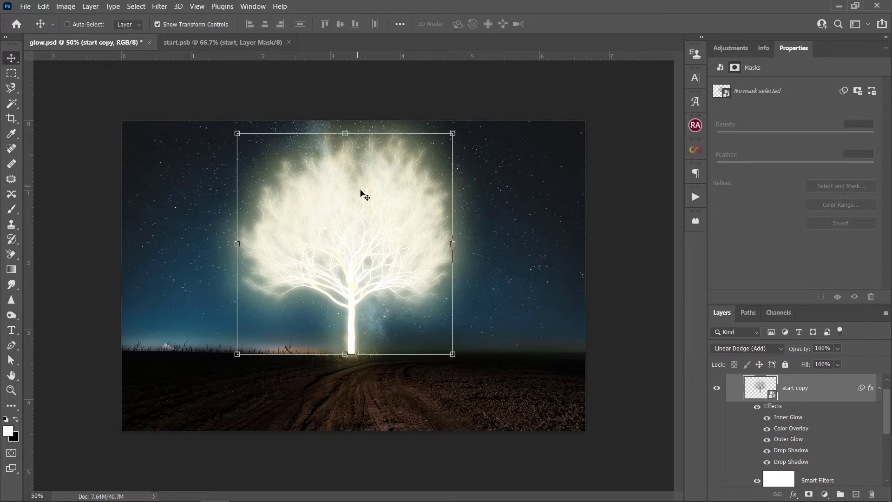
left_click_drag(365, 200, 370, 205)
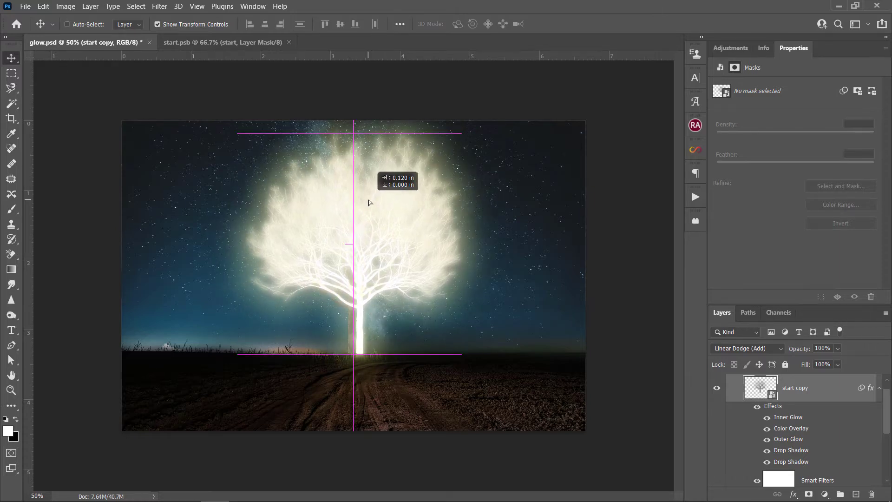
left_click_drag(371, 205, 371, 206)
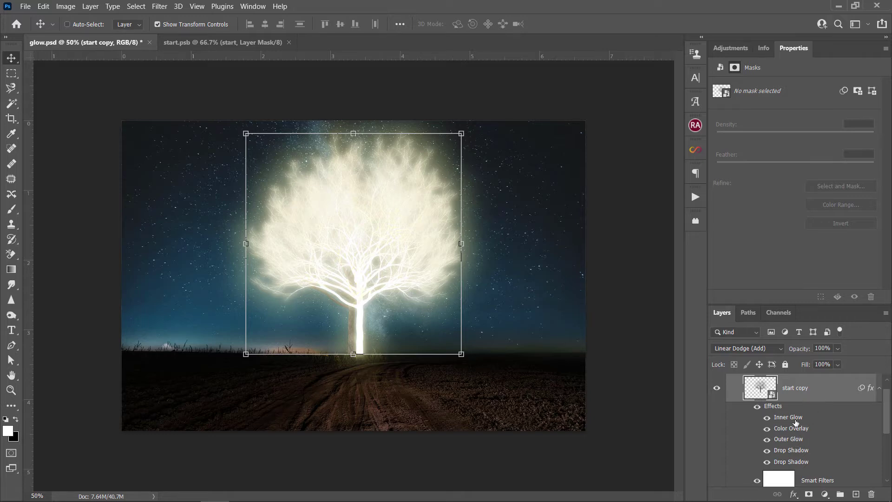
- Reduce the yellow Color Overlay tint in start copy's layer style, keeping Inner Glow at 213 px
double_click(795, 421)
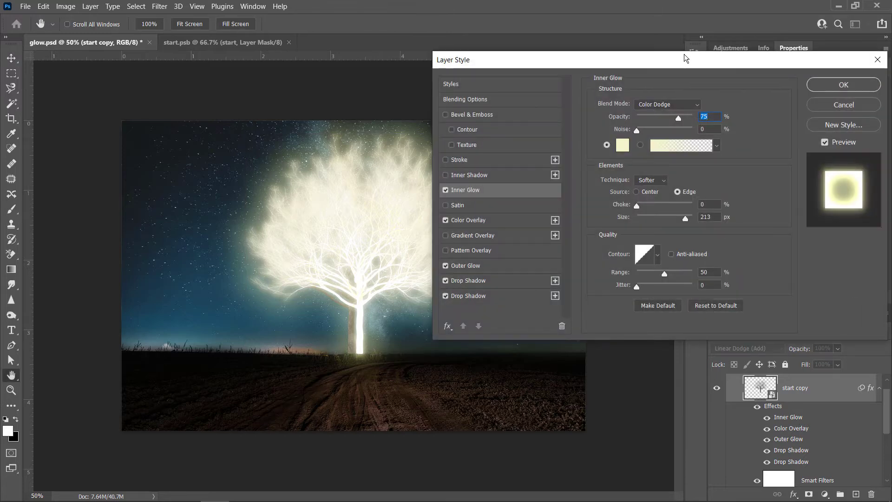
left_click_drag(690, 58, 747, 59)
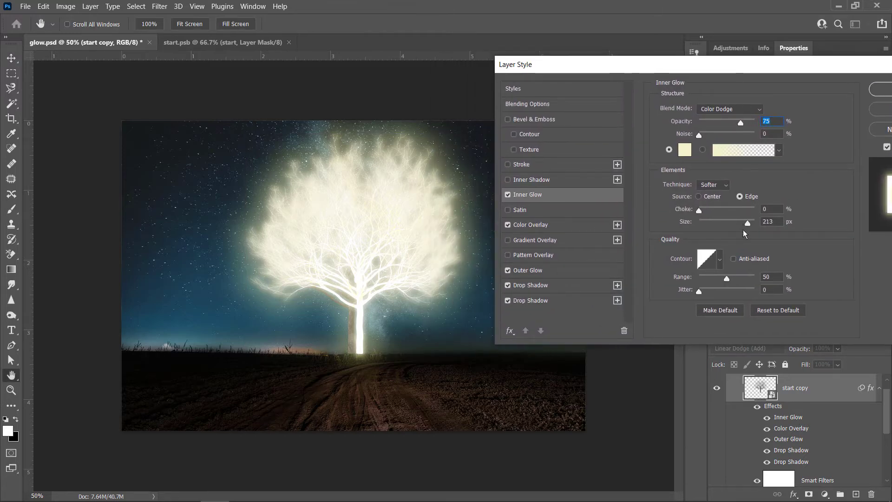
left_click_drag(741, 226, 705, 225)
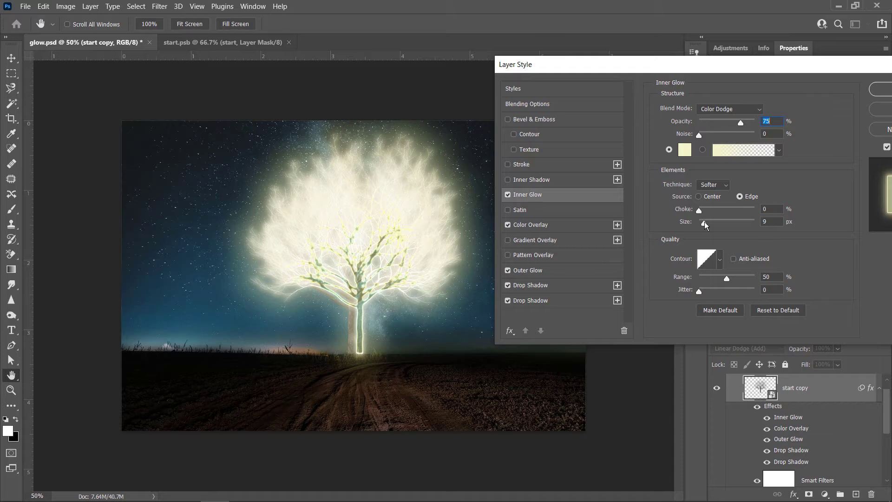
key("ctrl+z")
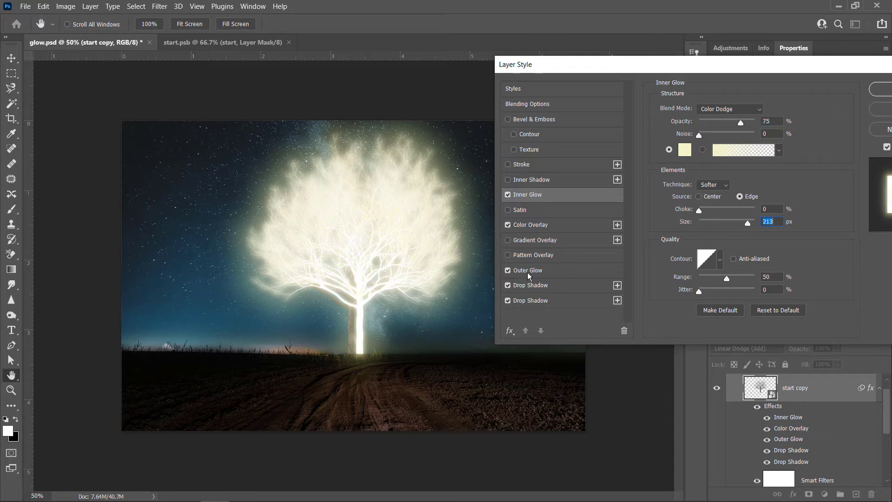
left_click(529, 271)
left_click(537, 224)
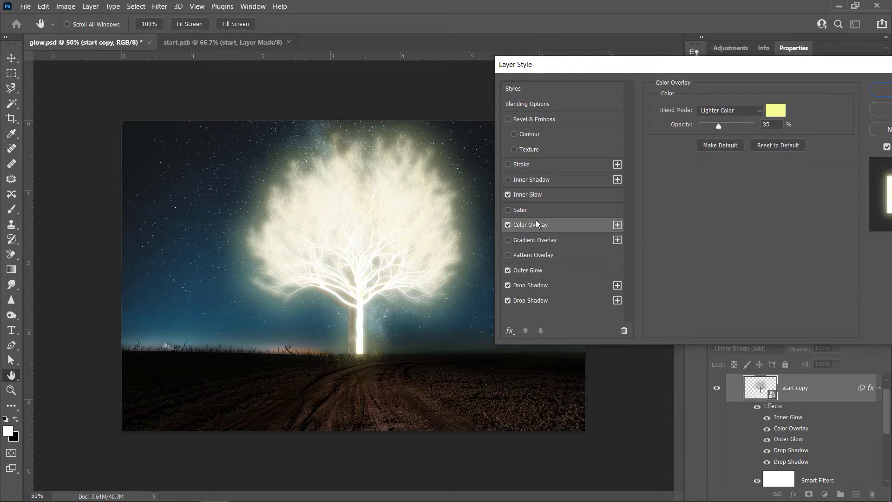
mouse_move(716, 126)
left_mouse_down()
mouse_move(703, 126)
mouse_move(759, 125)
mouse_move(687, 122)
mouse_move(748, 123)
mouse_move(736, 123)
left_mouse_up()
left_click(539, 272)
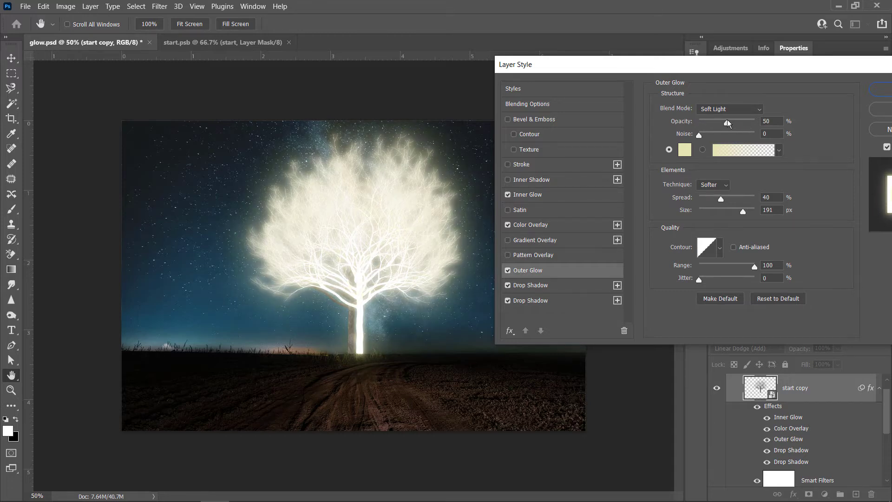
left_click(879, 89)
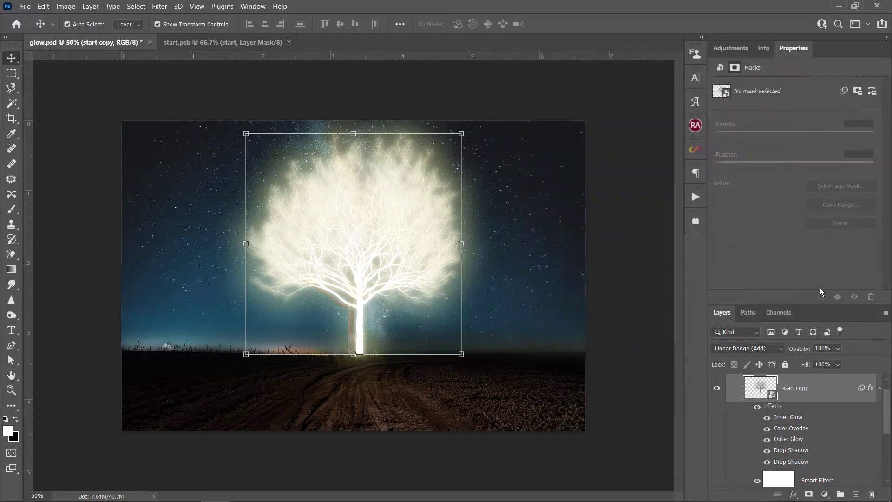
- Nudge the glowing tree slightly left and reselect the start copy layer
key("shift+Left")
key("shift+Left")
key("shift+Left")
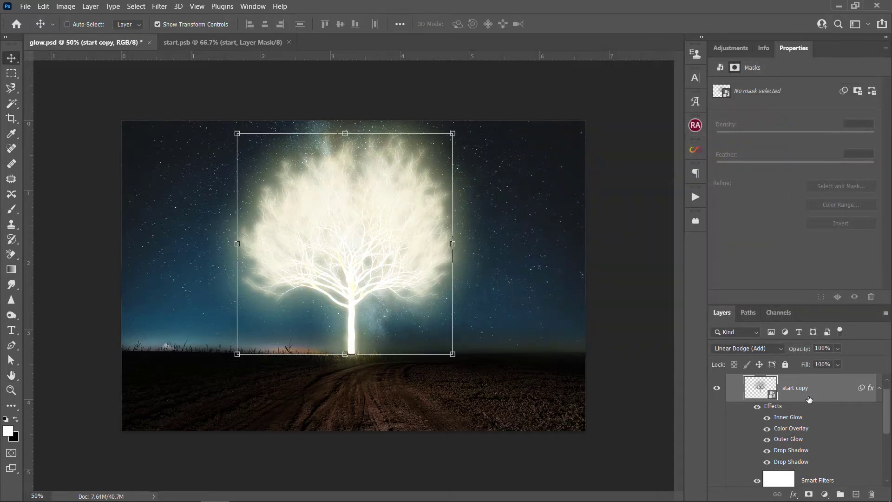
scroll(760, 405, "down", 3)
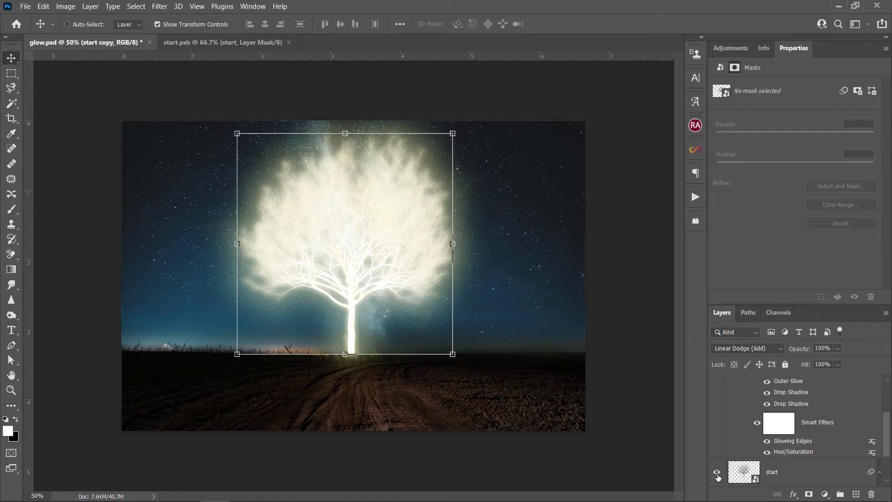
scroll(739, 464, "up", 3)
left_click(825, 406)
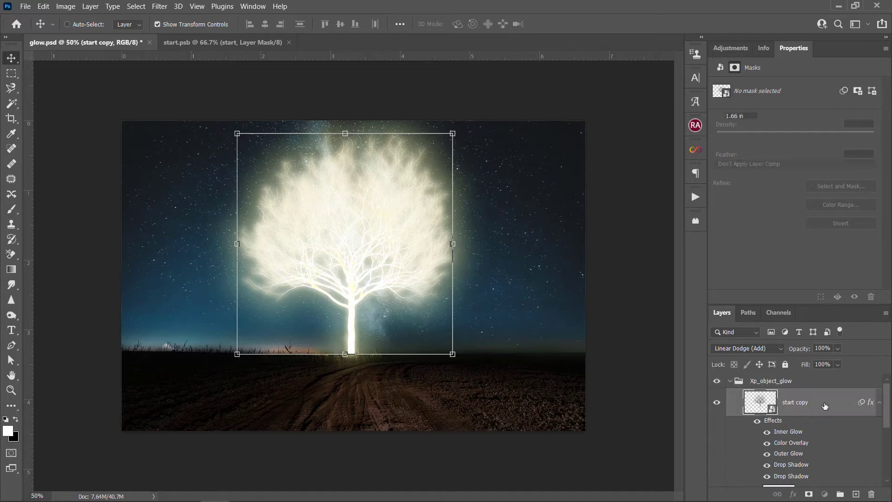
- Toggle the Outer Glow and both Drop Shadow effects off and on to compare them
double_click(825, 407)
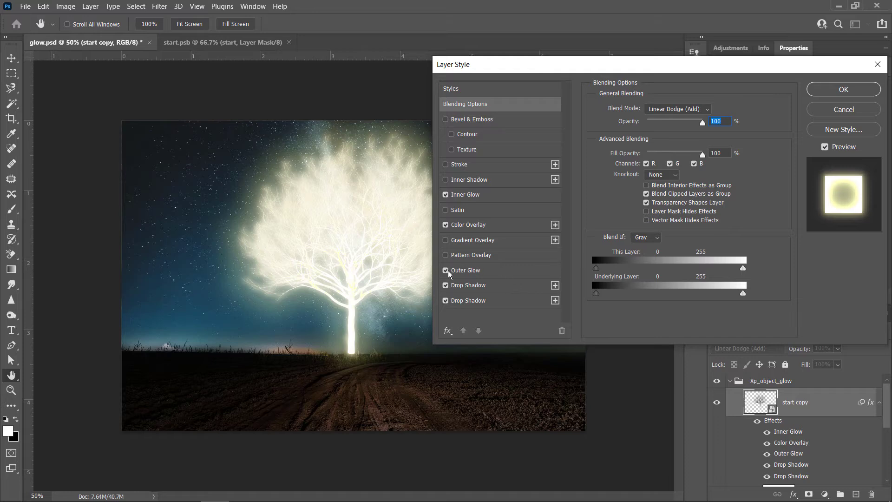
left_click(446, 270)
left_click(446, 270)
left_click(447, 289)
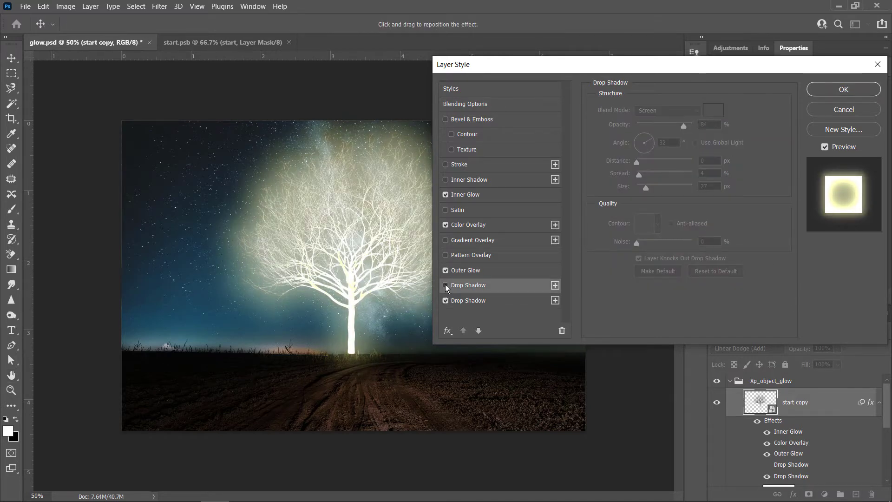
left_click(447, 286)
left_click(447, 302)
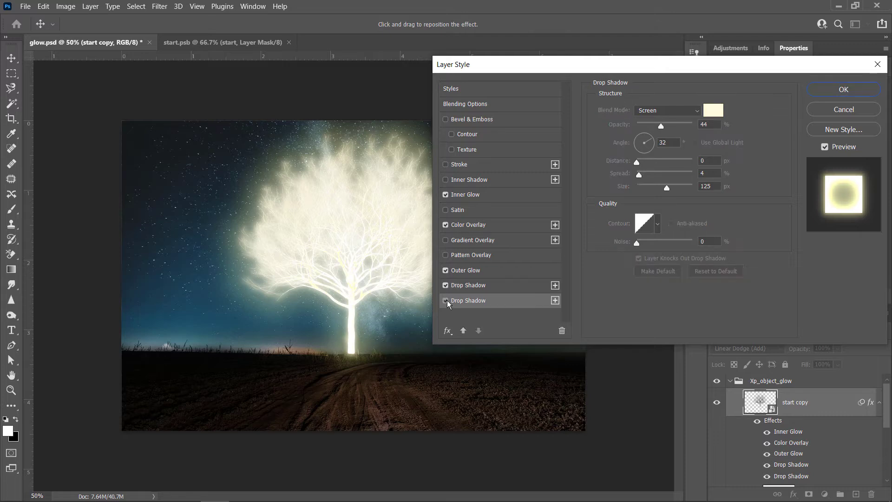
left_click(446, 301)
left_click(446, 301)
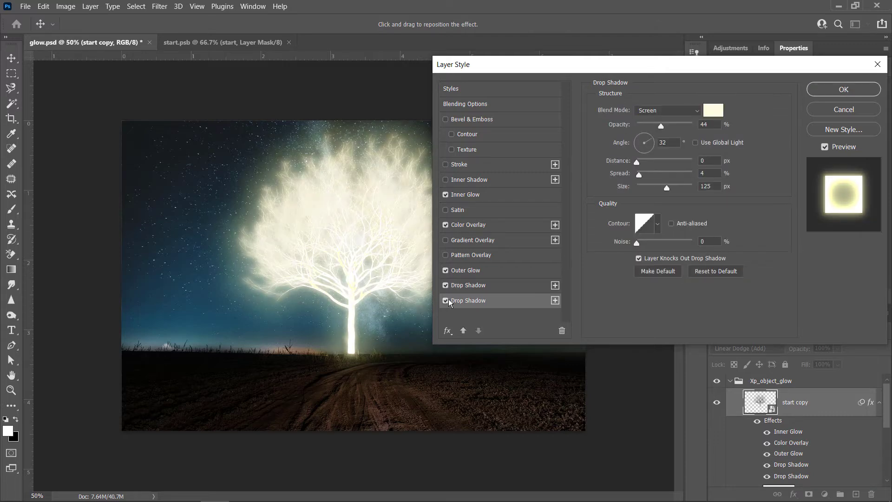
left_click(462, 287)
- Lower the first Drop Shadow opacity, set Outer Glow opacity to 38%, raise the second Drop Shadow
mouse_move(685, 126)
left_mouse_down()
mouse_move(654, 125)
mouse_move(666, 125)
left_mouse_up()
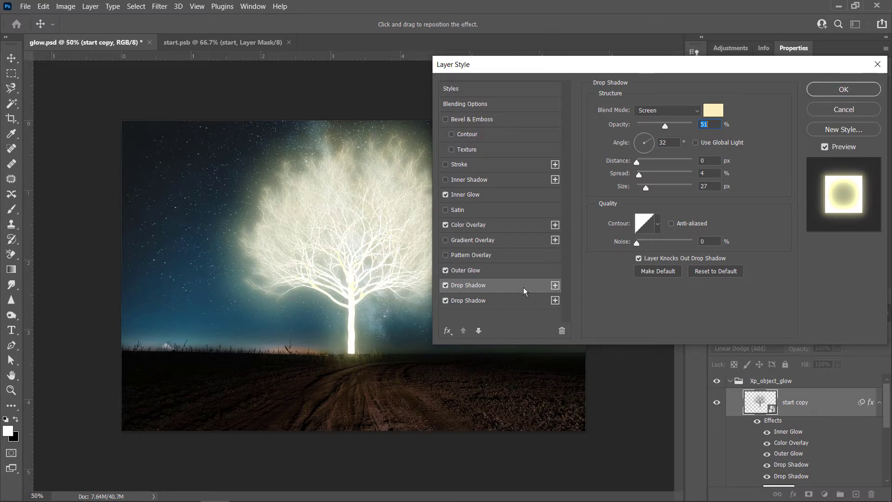
left_click(493, 274)
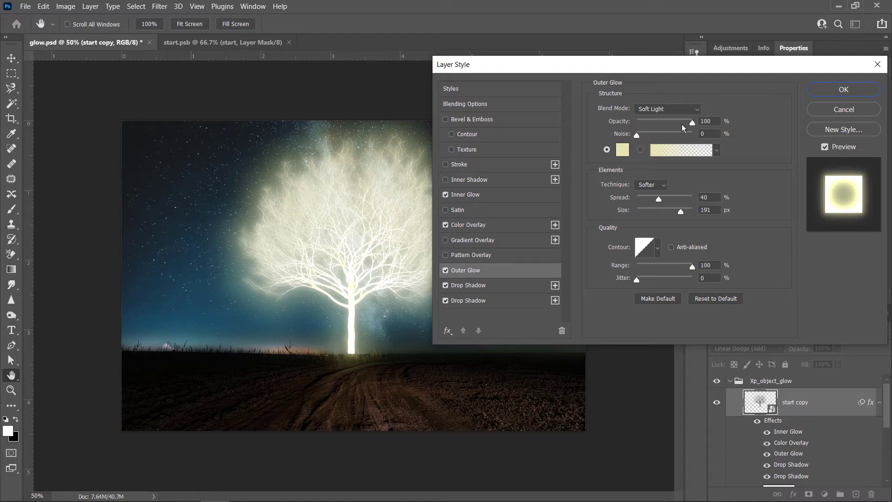
left_click_drag(683, 128, 658, 128)
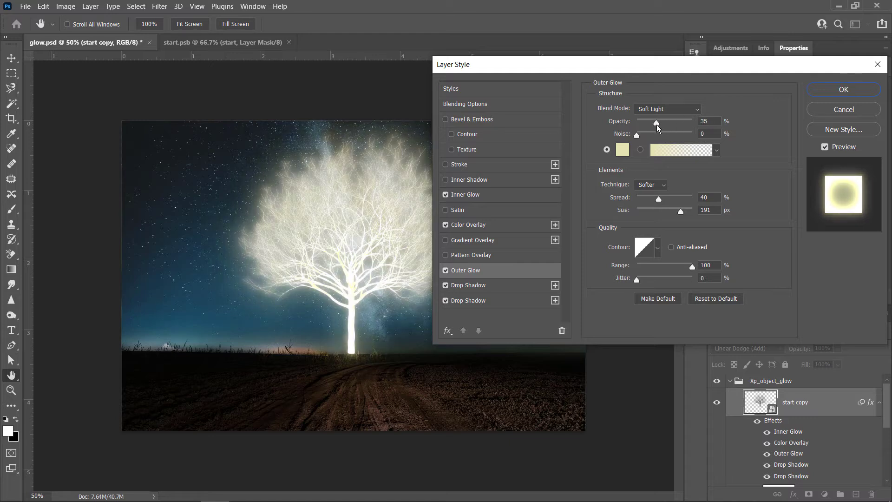
left_click_drag(658, 127, 658, 127)
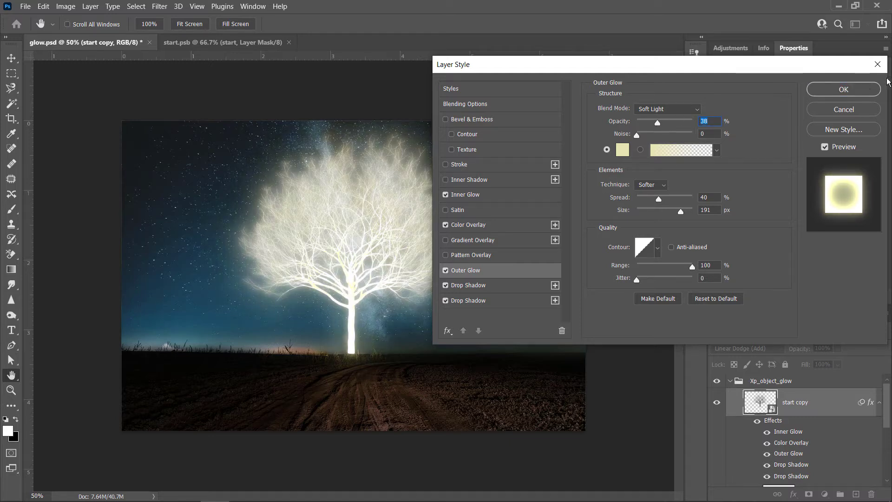
left_click(474, 301)
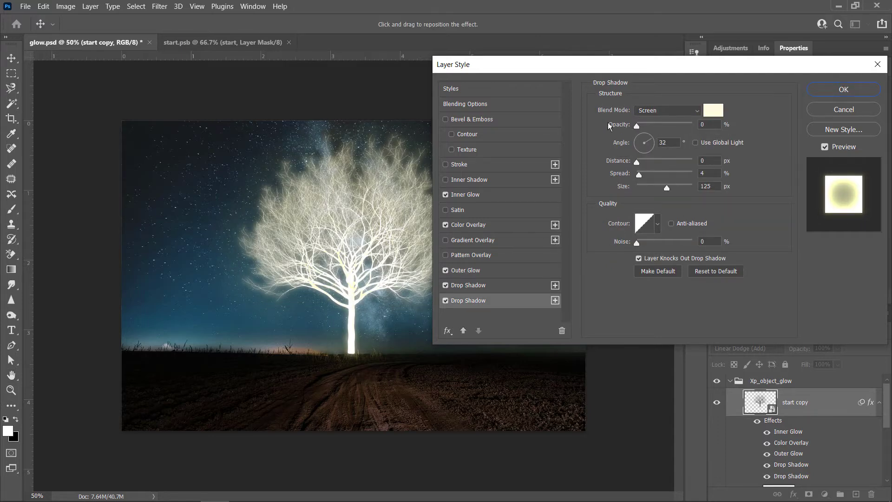
mouse_move(640, 126)
left_mouse_down()
mouse_move(692, 133)
mouse_move(652, 134)
left_mouse_up()
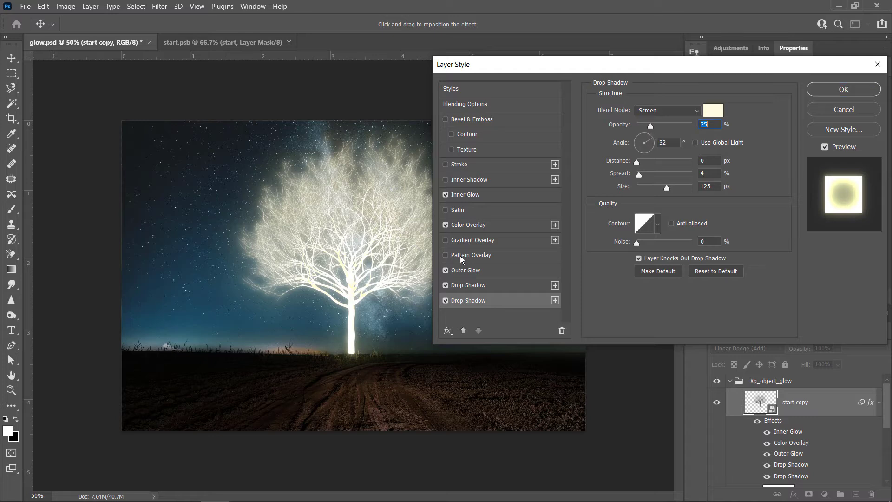
- Set Outer Glow opacity to about 45% and first Drop Shadow opacity to 0, then apply
left_click(467, 270)
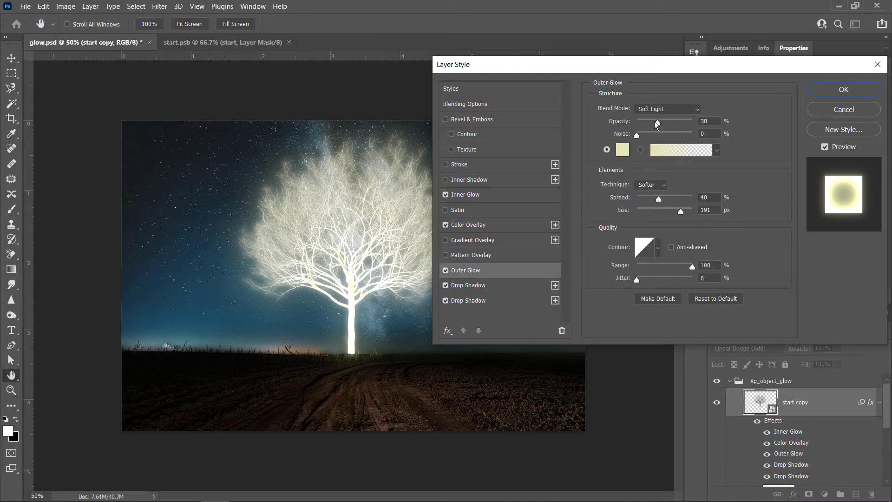
mouse_move(657, 124)
left_mouse_down()
mouse_move(630, 126)
mouse_move(660, 137)
left_mouse_up()
left_click_drag(661, 137, 670, 138)
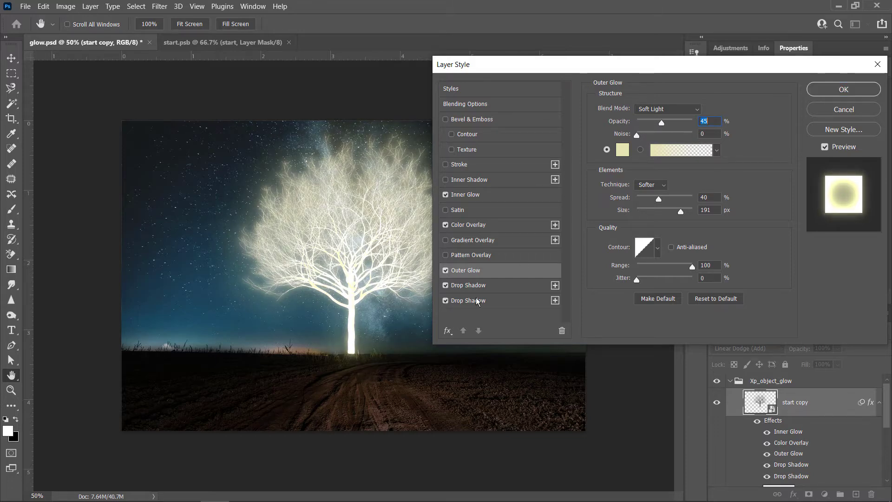
left_click(470, 286)
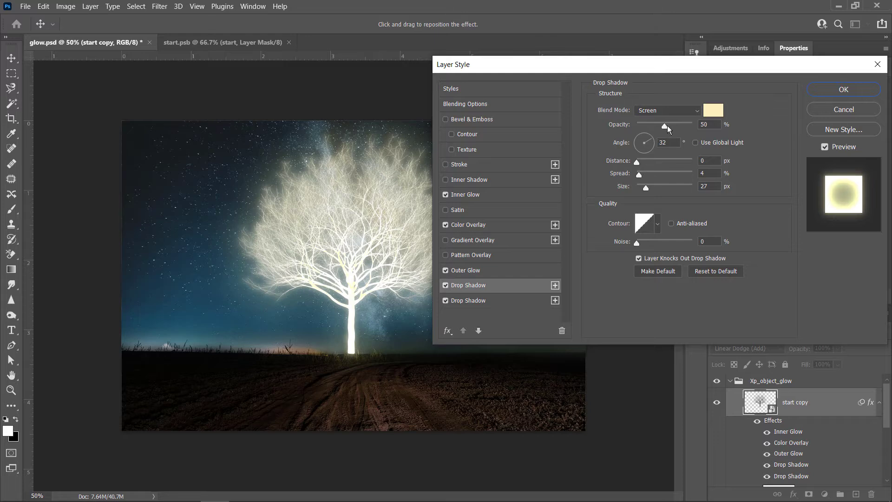
left_click_drag(668, 125, 685, 129)
mouse_move(664, 130)
left_mouse_down()
mouse_move(637, 130)
mouse_move(675, 128)
mouse_move(662, 128)
left_mouse_up()
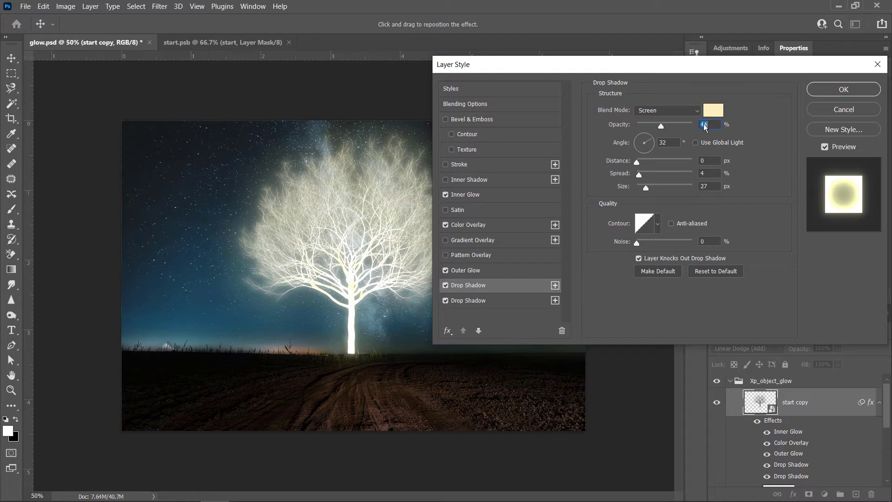
left_click(829, 92)
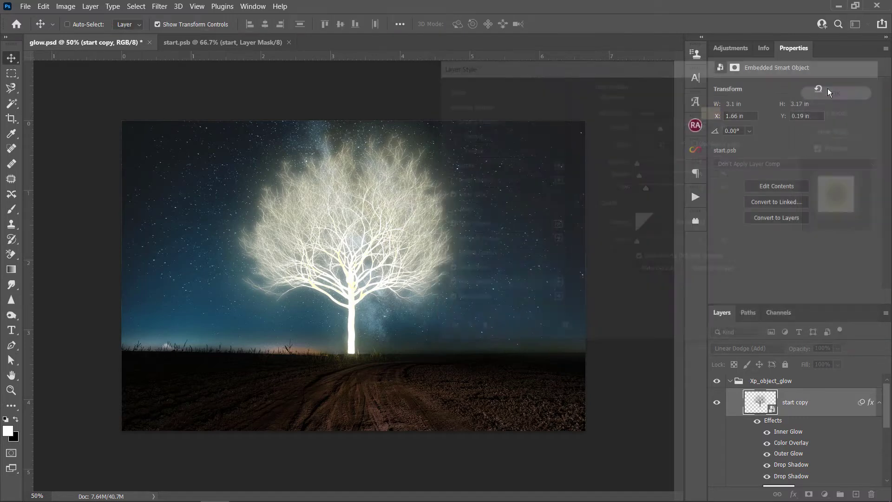
- Move the Xp_object_glow tree group about 20 px higher and save the document
left_click(17, 78)
left_click(11, 58)
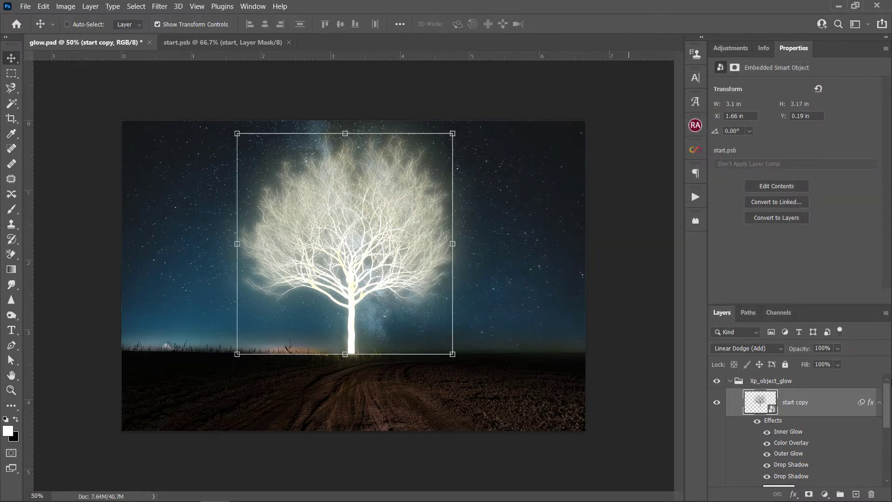
left_click(767, 381)
left_click(729, 381)
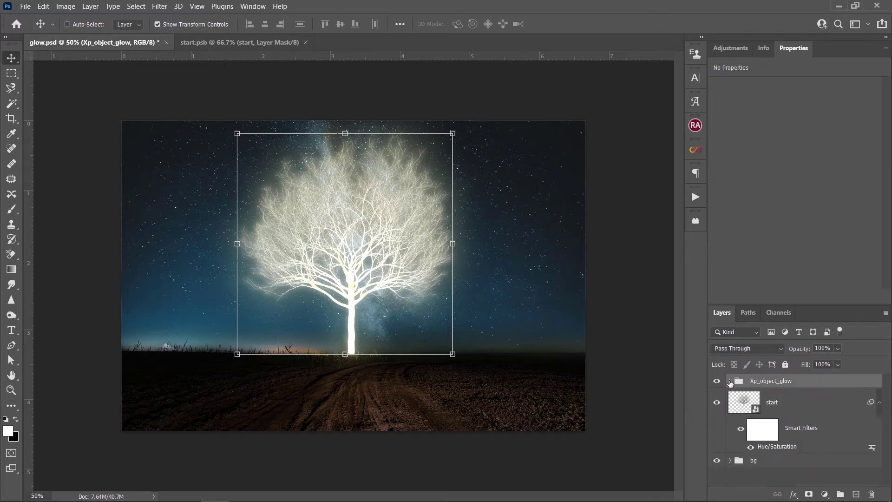
left_click_drag(361, 244, 367, 249)
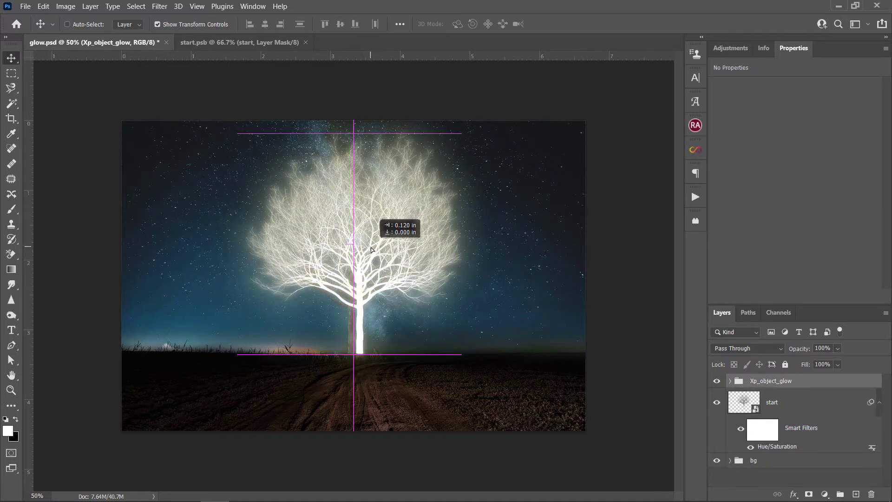
left_click_drag(367, 249, 367, 240)
key("m")
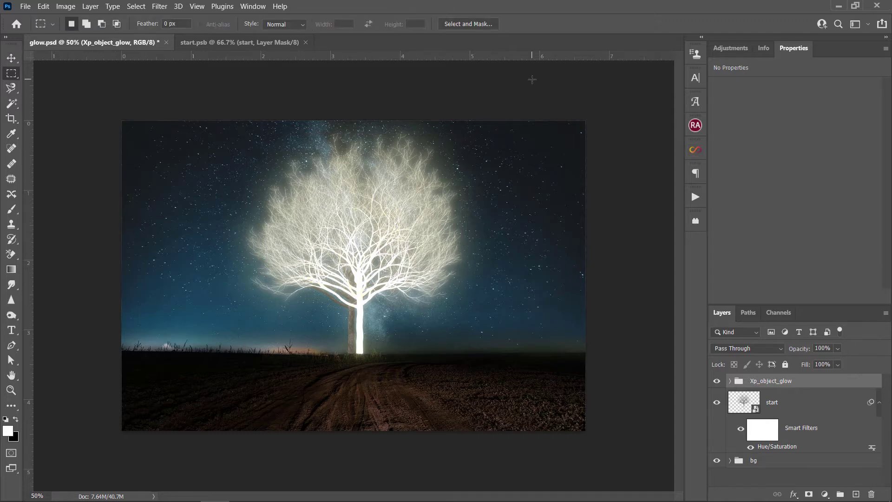
key("ctrl+s")
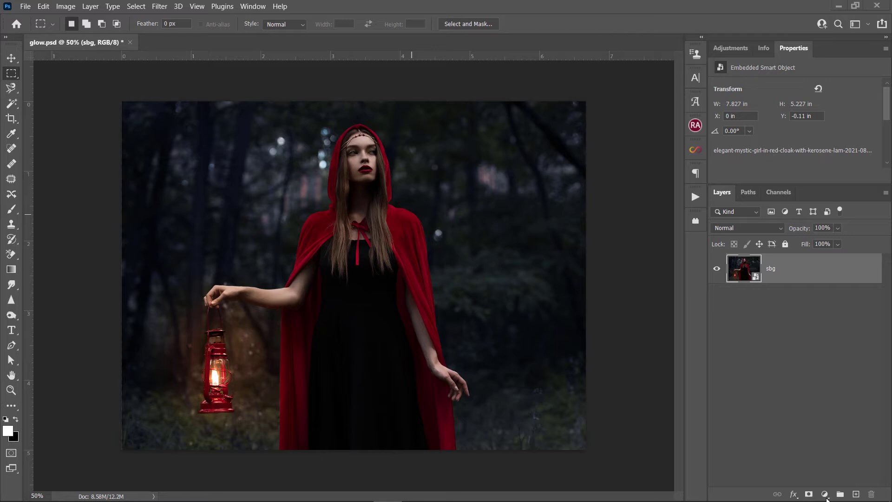
left_click(826, 495)
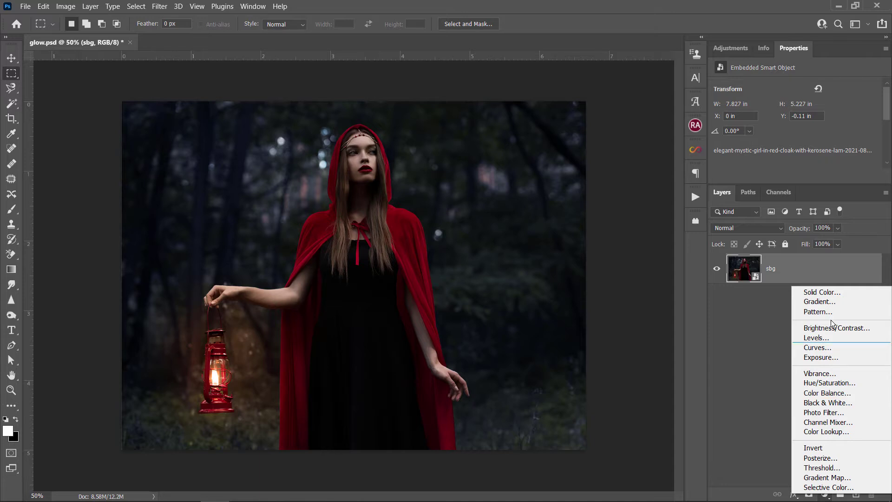
- Add a #2e2e2e Solid Color fill layer above sbg, blended Soft Light at 56% fill
left_click(822, 292)
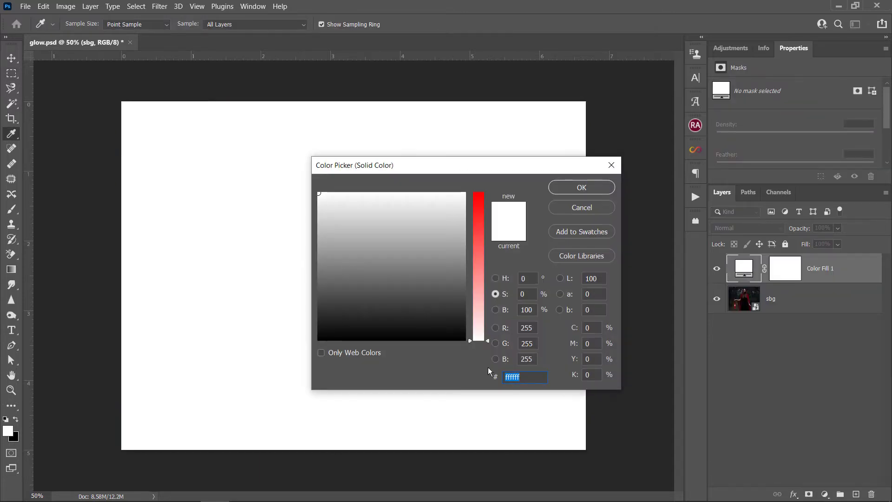
type("2e2e2e")
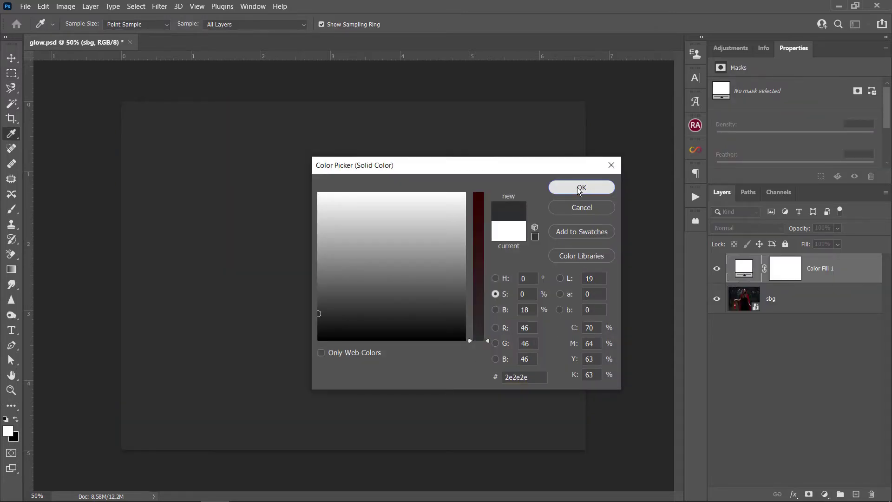
left_click(578, 187)
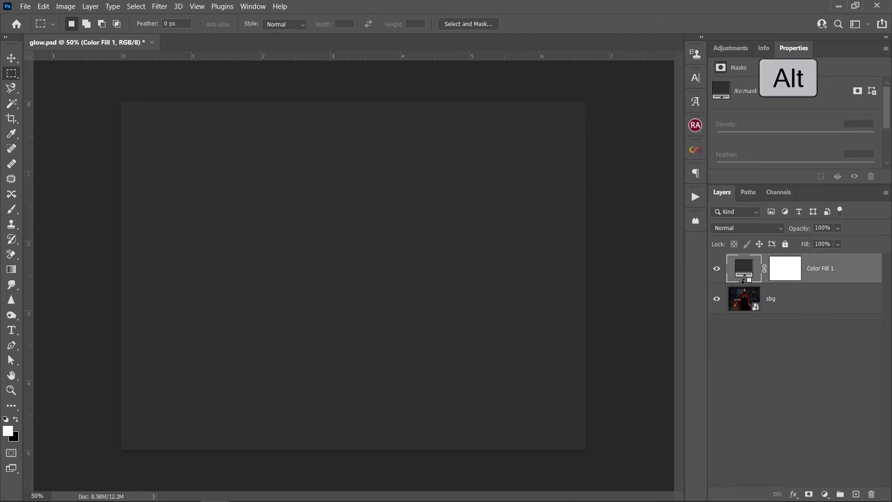
left_click(758, 227)
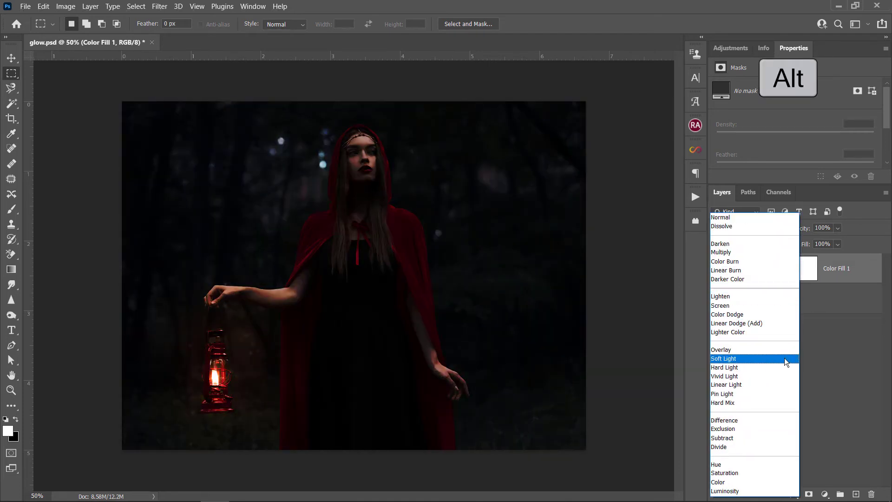
left_click(784, 358)
left_click_drag(809, 245, 777, 245)
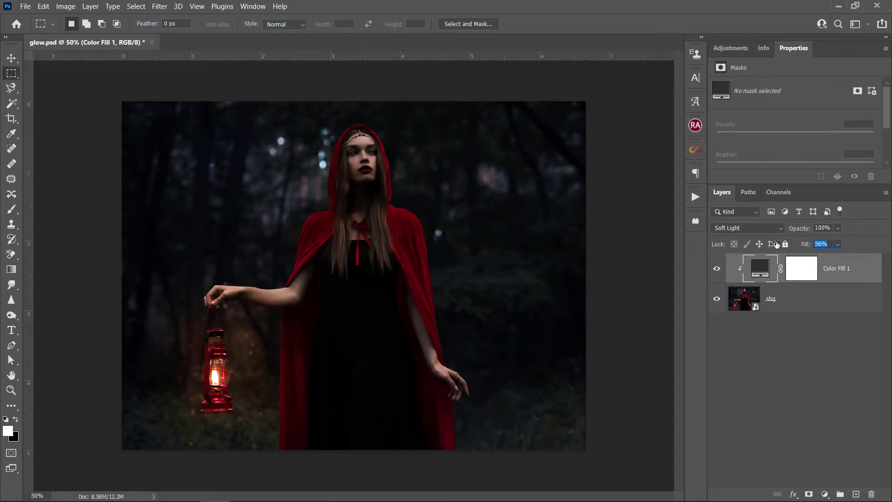
left_click(780, 299)
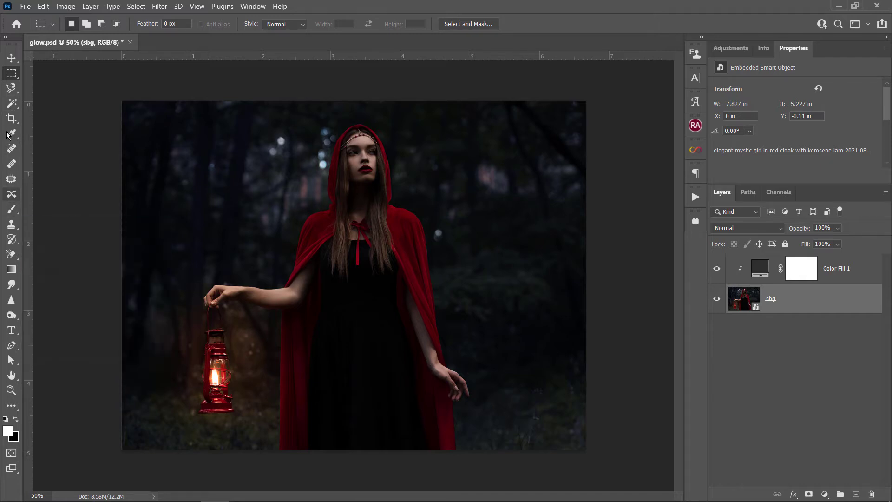
left_click(850, 271)
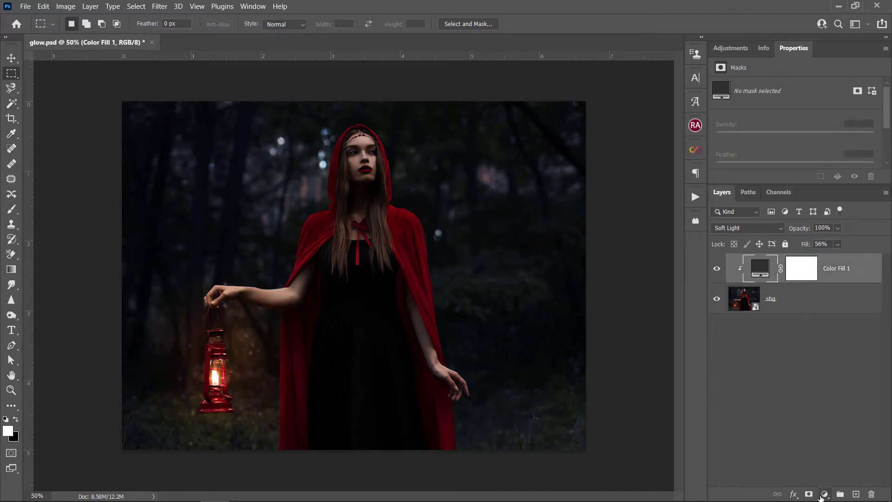
- Add a new empty layer, zoom in on the lantern, and set a 37 px brush
left_click(856, 493)
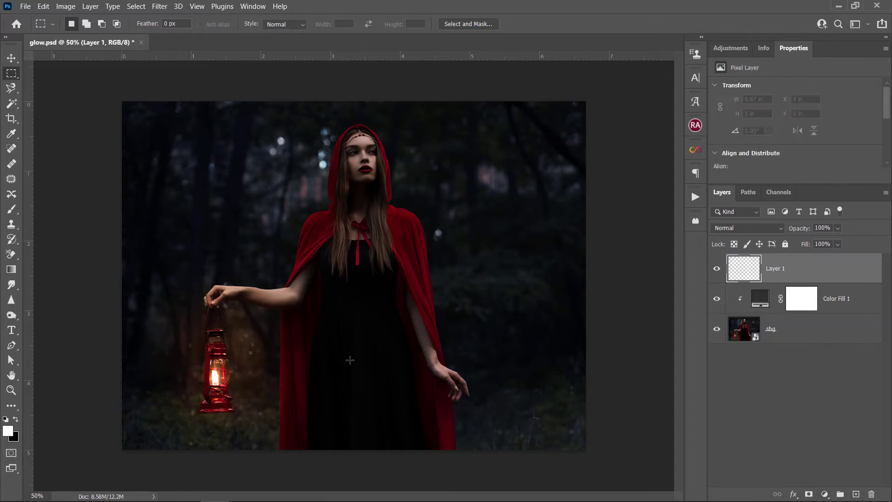
left_click(12, 209)
scroll(396, 289, "up", 1)
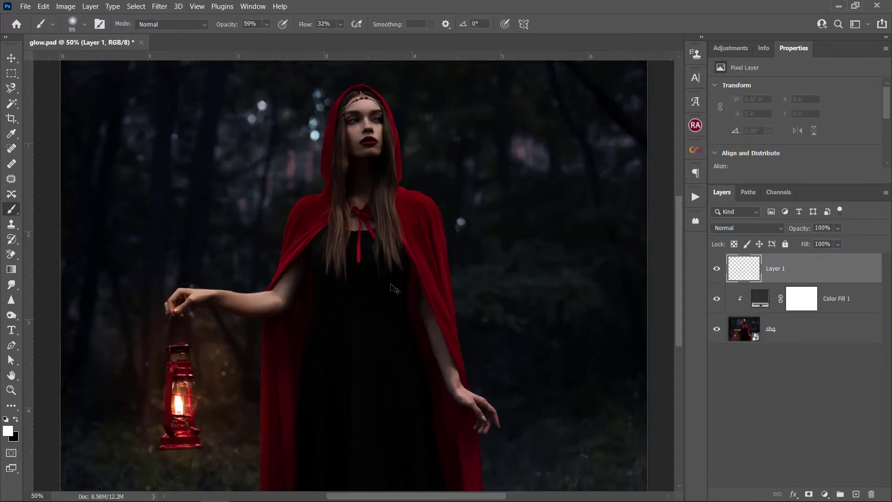
scroll(396, 288, "up", 1)
scroll(396, 288, "up", 1)
left_click_drag(301, 300, 668, 4)
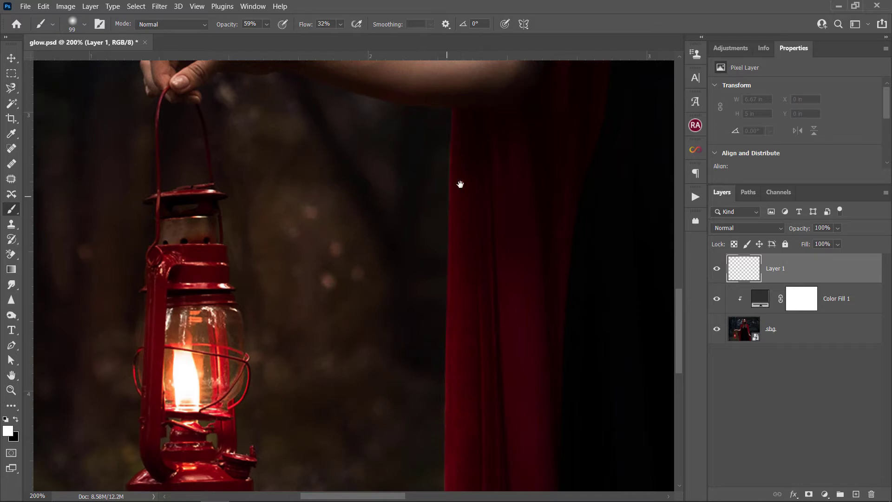
left_click_drag(459, 183, 581, 118)
key("ctrl+plus")
key("ctrl+plus")
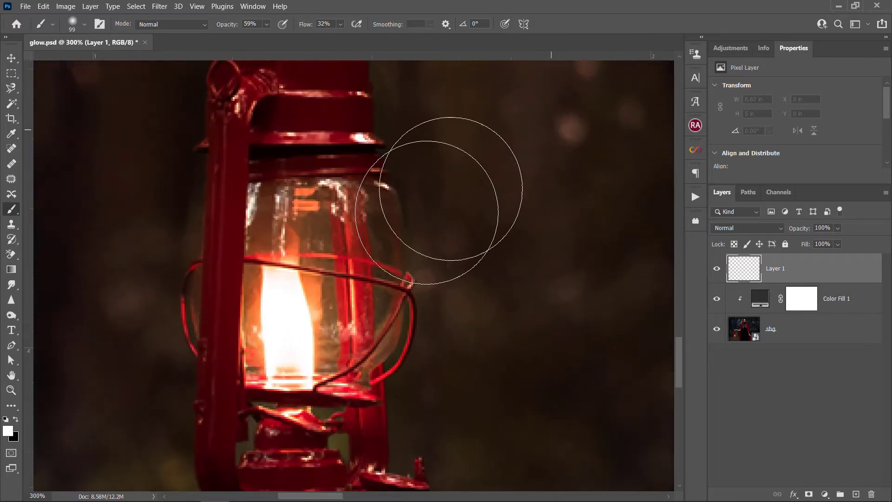
right_click(427, 212)
left_click(509, 241)
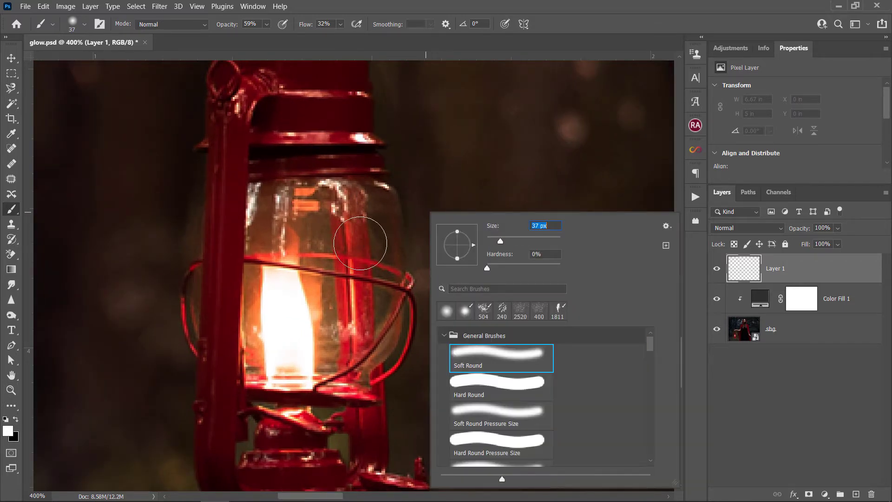
left_click(282, 304)
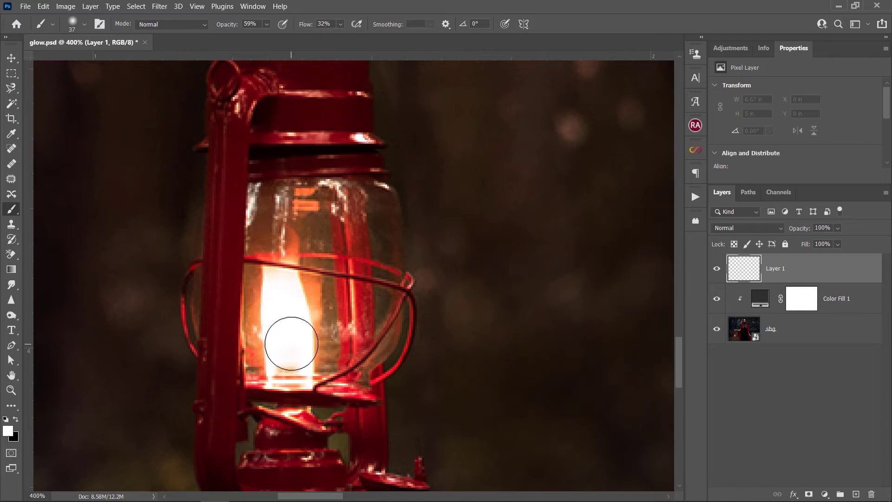
- Paint soft white glow over the lantern flame and glass at 100% flow and opacity
left_click_drag(279, 278, 285, 352)
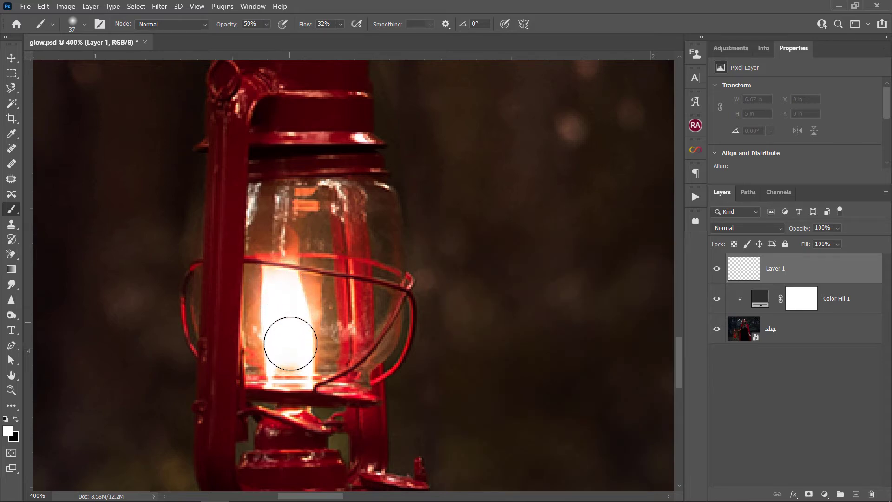
key("shift+0")
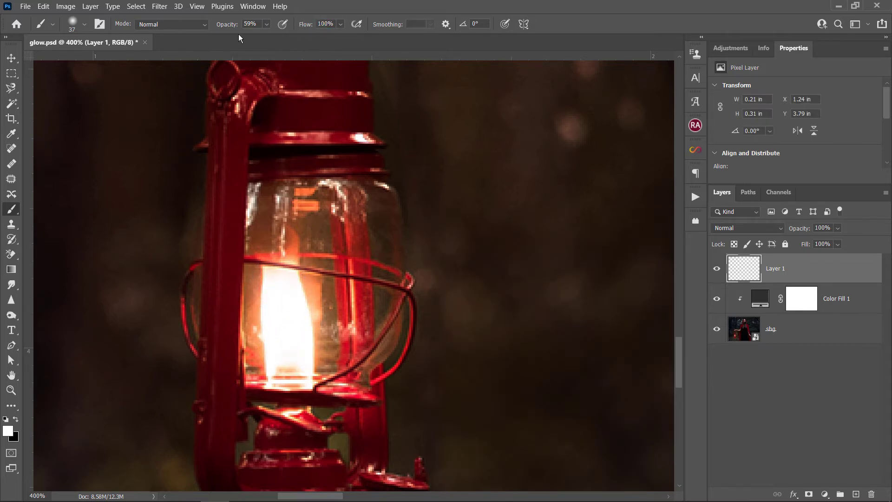
key("0")
left_click_drag(339, 179, 327, 278)
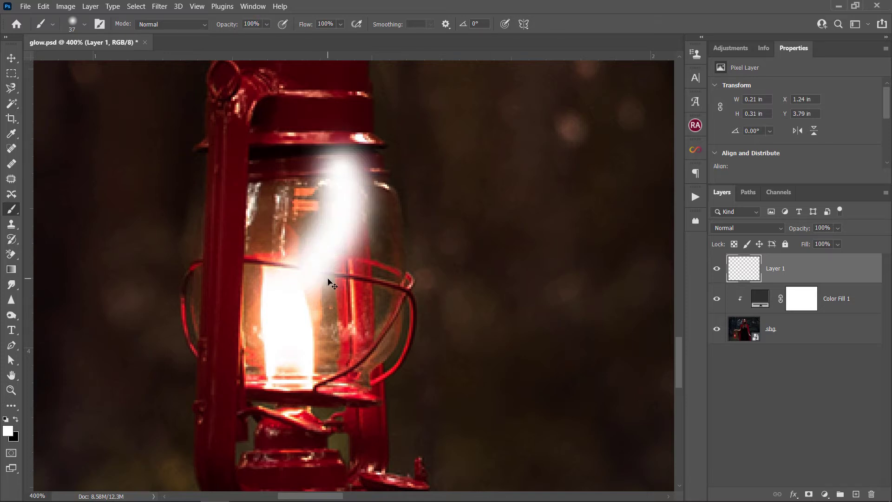
key("ctrl+z")
left_click(288, 349)
left_click_drag(288, 350, 288, 302)
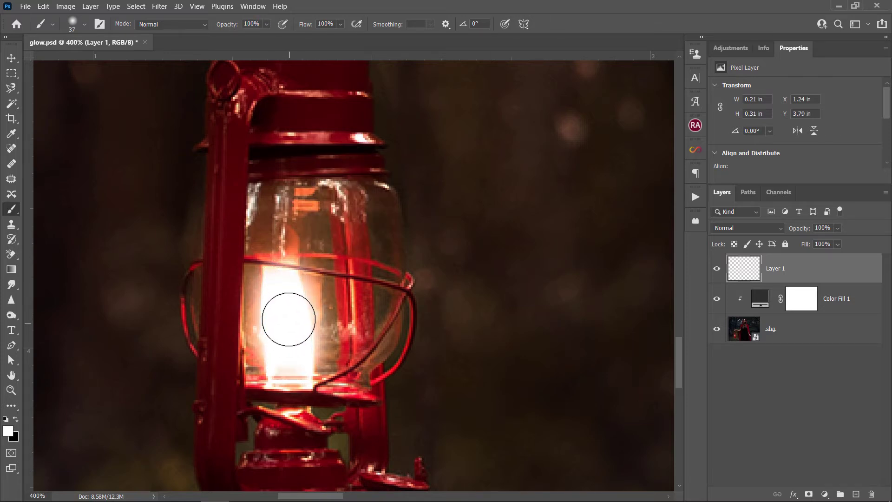
left_click(284, 238)
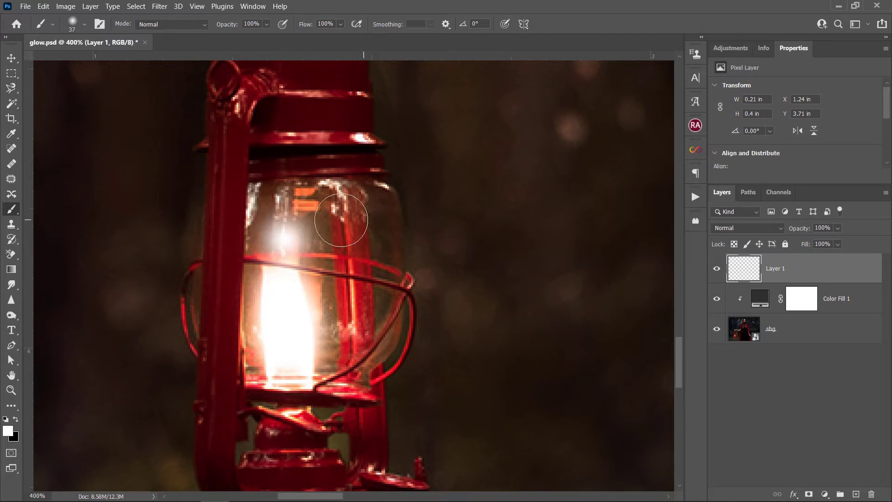
left_click(280, 241)
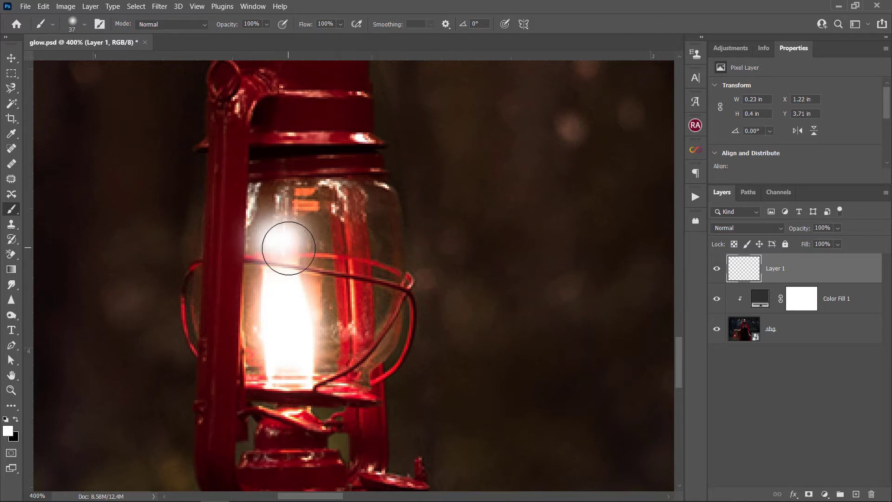
key("ctrl+z")
left_click(283, 239)
left_click(280, 236)
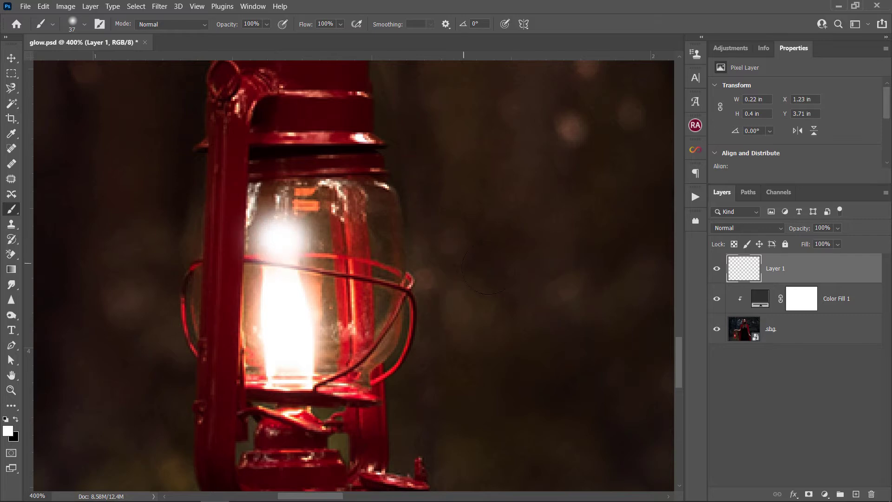
- Undo the last two glass dabs and repaint a soft glow over the flame
key("ctrl+minus")
key("ctrl+minus")
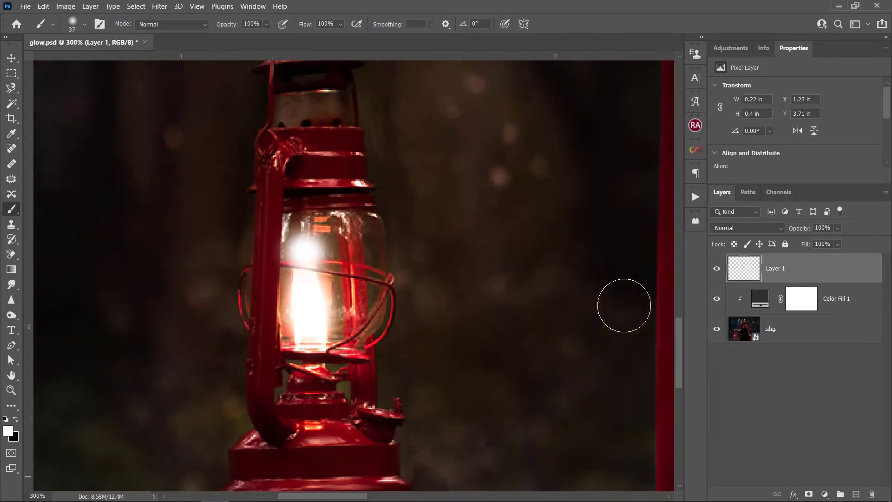
key("ctrl+minus")
key("ctrl+plus")
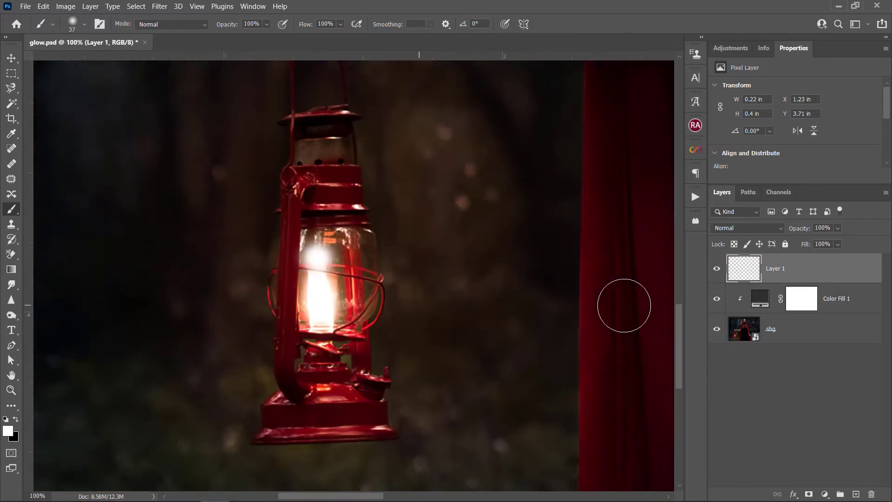
key("ctrl+plus")
key("ctrl+z")
key("ctrl+z")
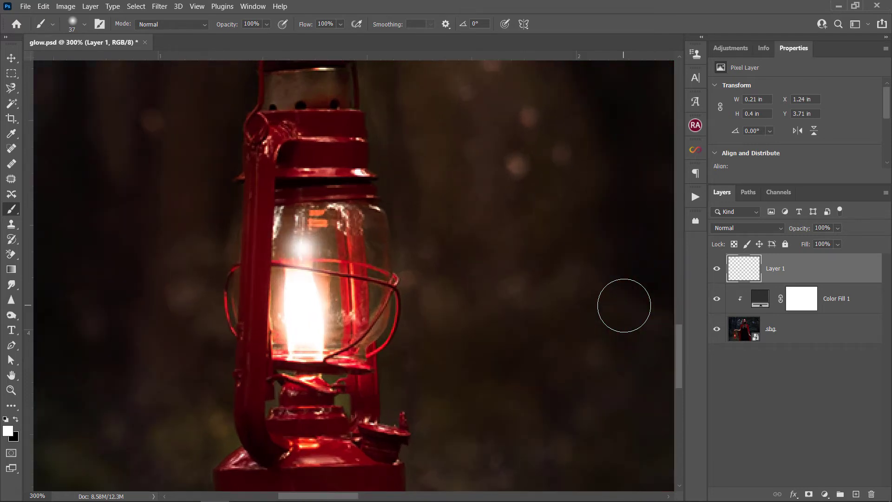
key("ctrl+z")
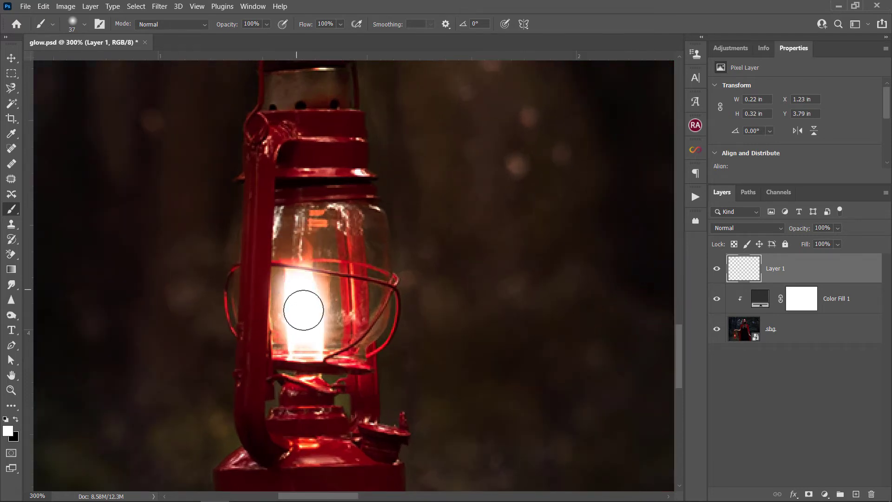
left_click_drag(298, 308, 302, 334)
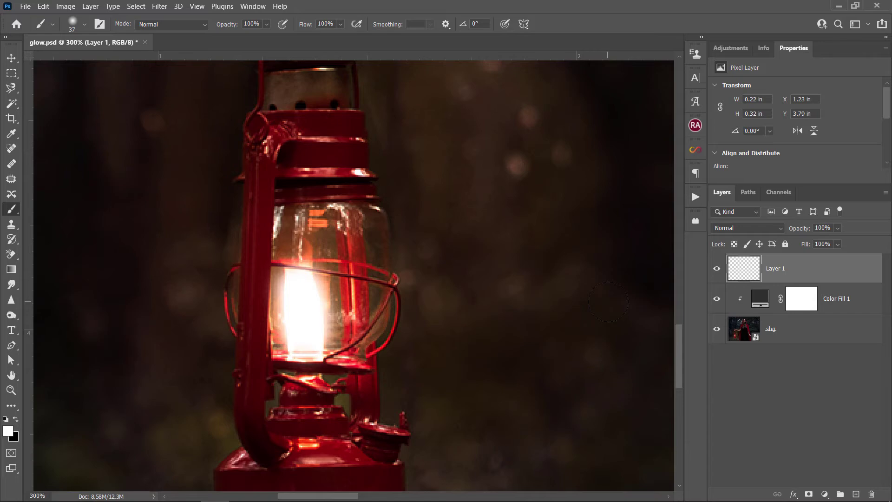
key("ctrl+minus")
key("ctrl+minus")
key("ctrl+minus")
key("ctrl+minus")
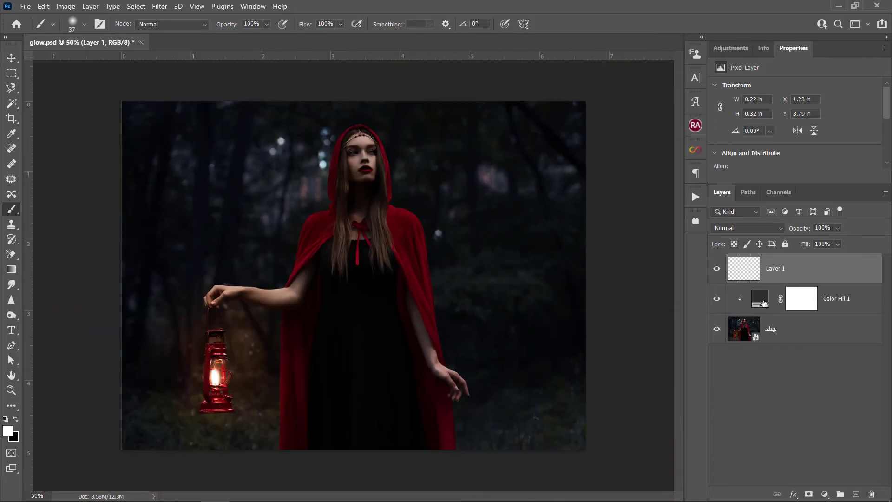
- Rename the painted glow layer to 'start'
double_click(779, 269)
type("start")
key("Return")
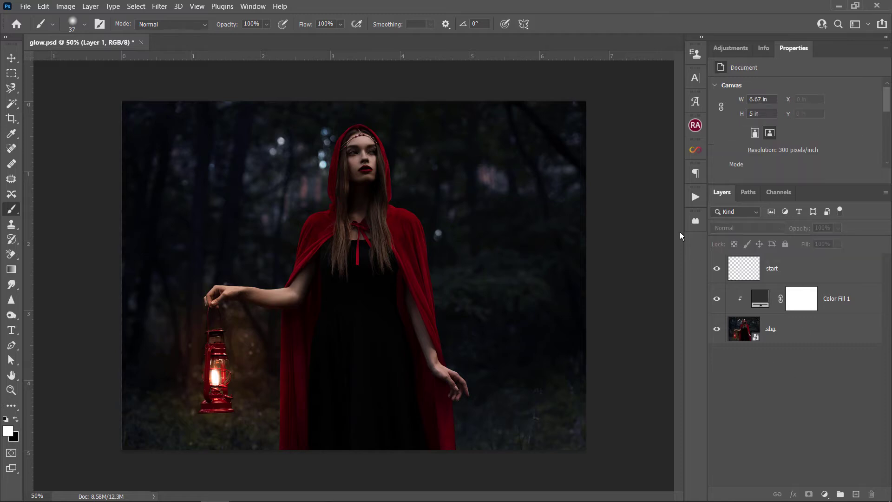
- Run the Xp Glow > Object Glow action on the lantern glow layer
left_click(695, 197)
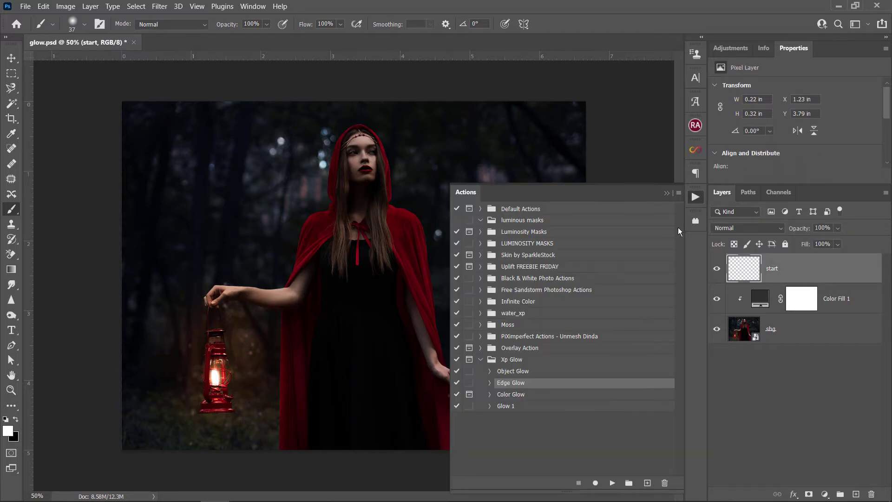
left_click(514, 372)
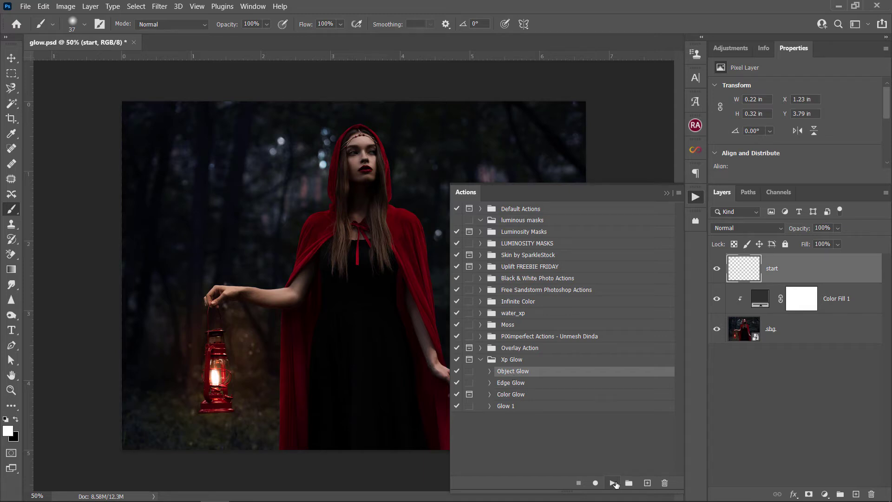
left_click(614, 483)
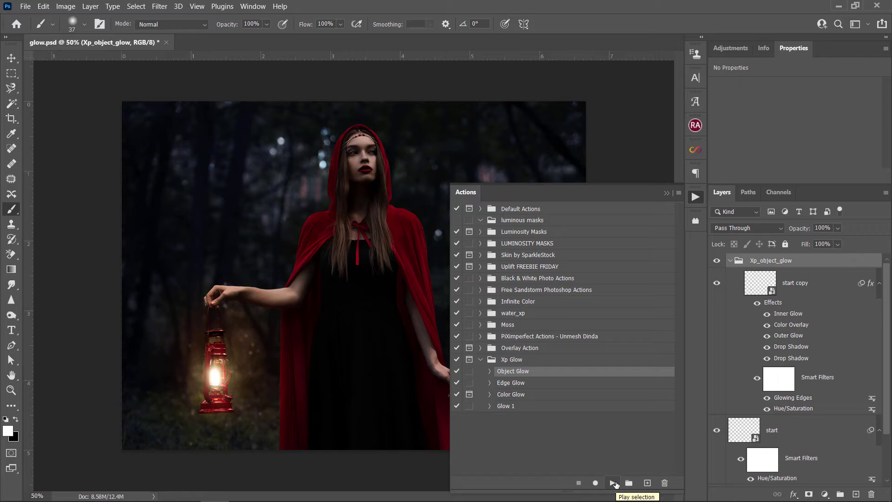
left_click(666, 193)
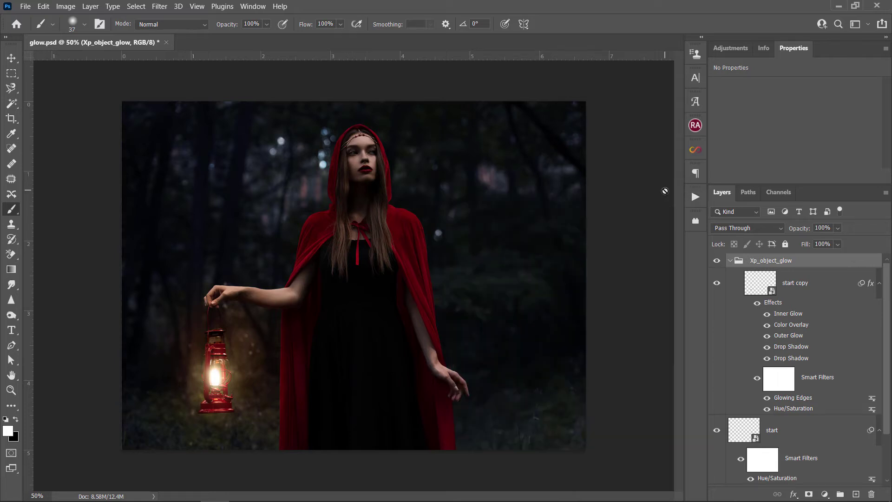
- Toggle the Xp_object_glow group on and off to compare, then collapse it
left_click(719, 262)
left_click(719, 262)
left_click(719, 262)
left_click(729, 261)
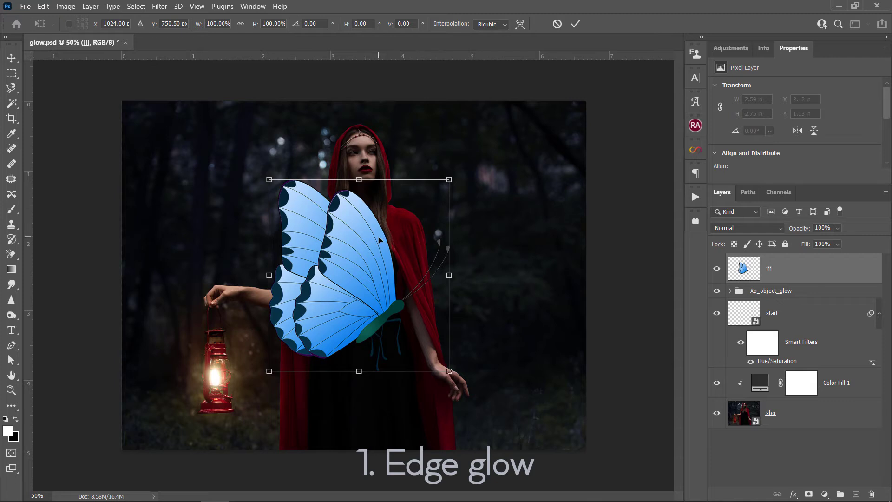
- Scale the blue butterfly down to a small size beside the lantern
left_click_drag(447, 180, 290, 330)
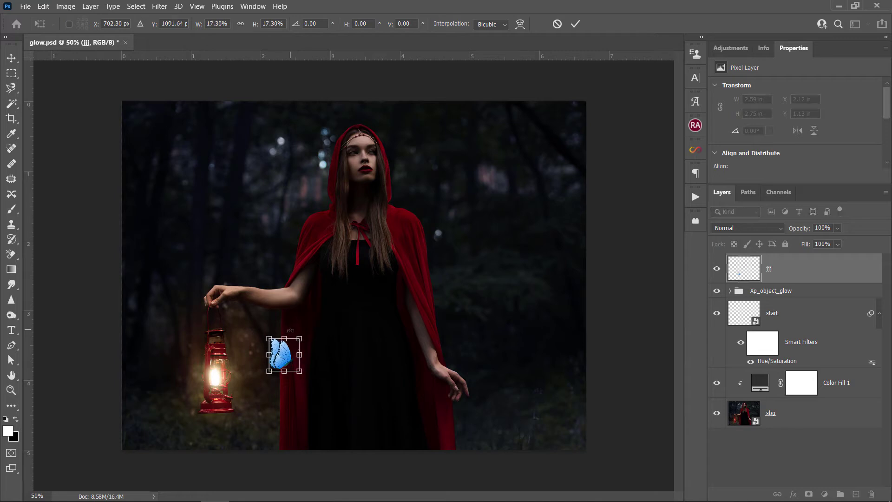
key("Return")
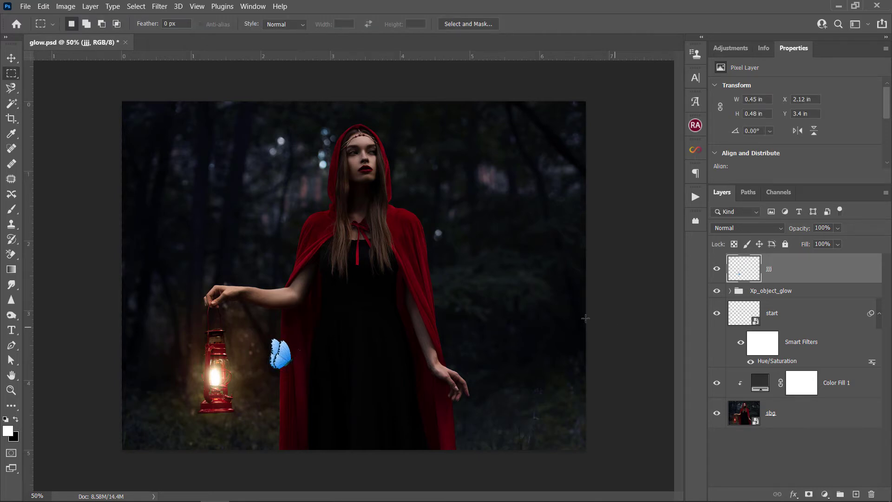
key("v")
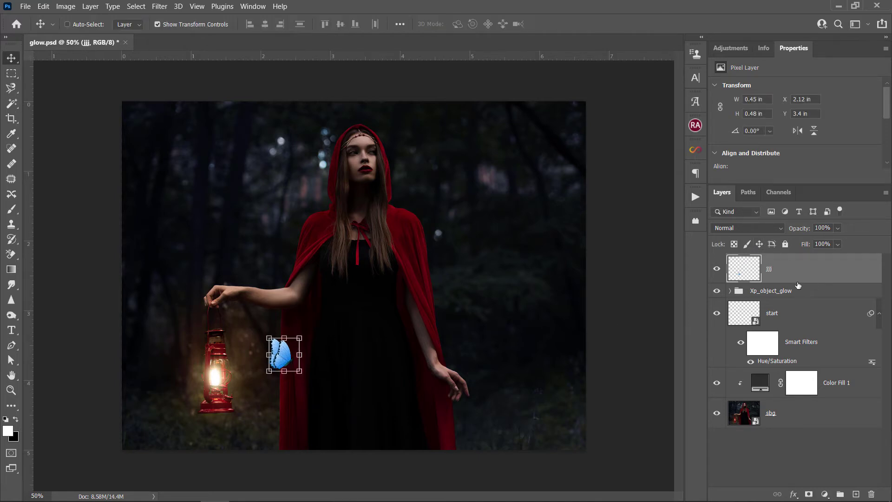
- Rename start to 1, start copy to aa, and the Xp_object_glow group to a
double_click(773, 313)
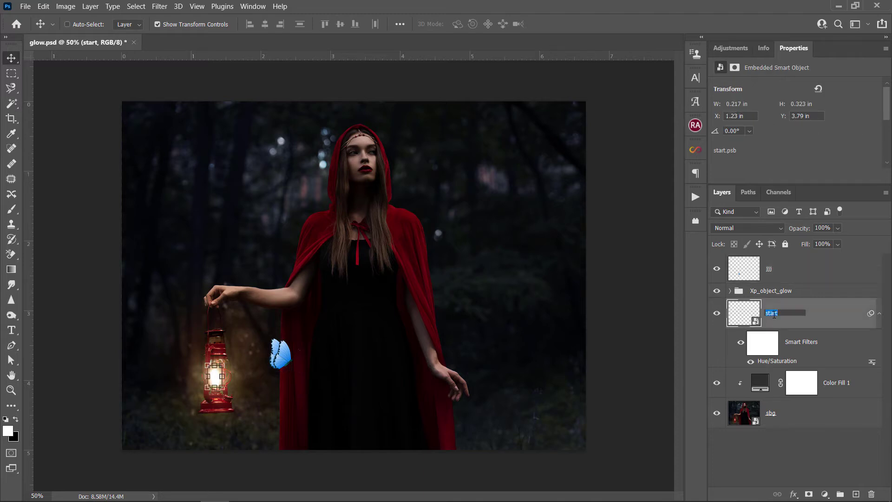
type("1")
key("Return")
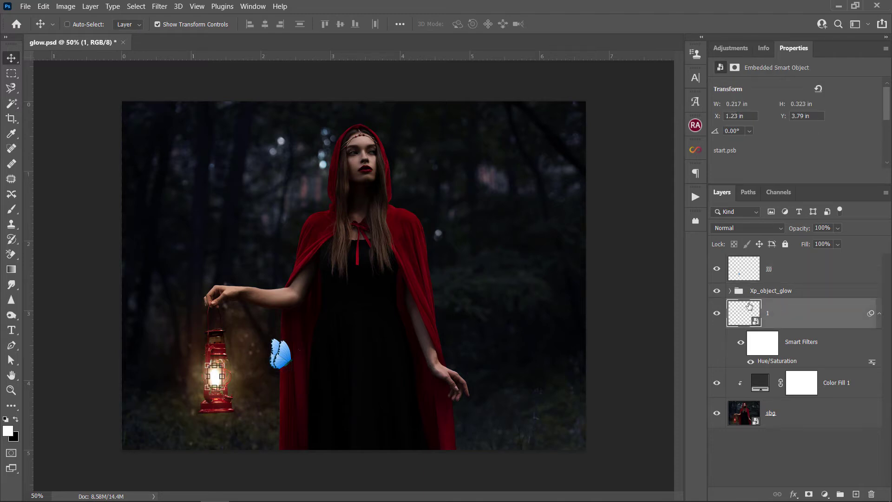
left_click(728, 292)
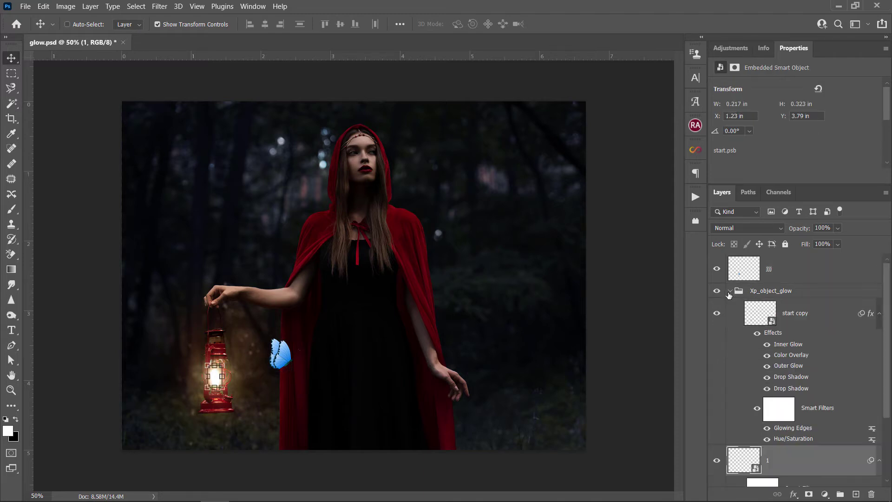
left_click(785, 322)
double_click(792, 314)
type("aa")
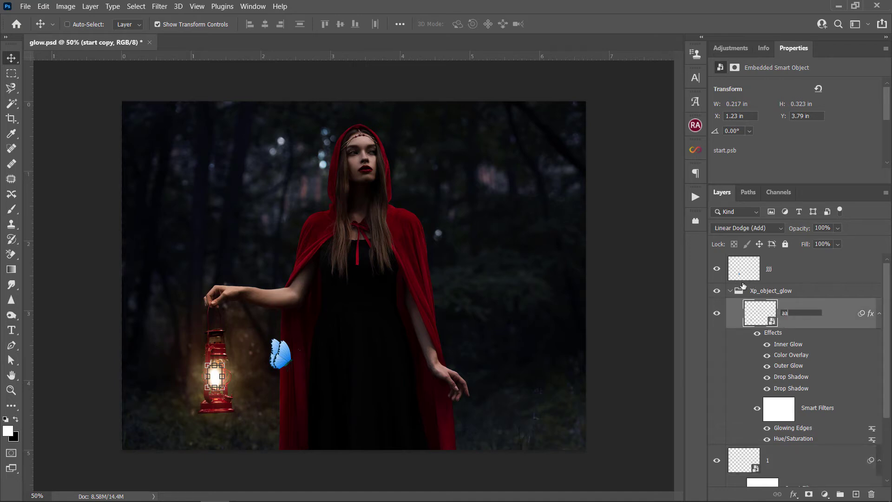
double_click(762, 291)
type("a")
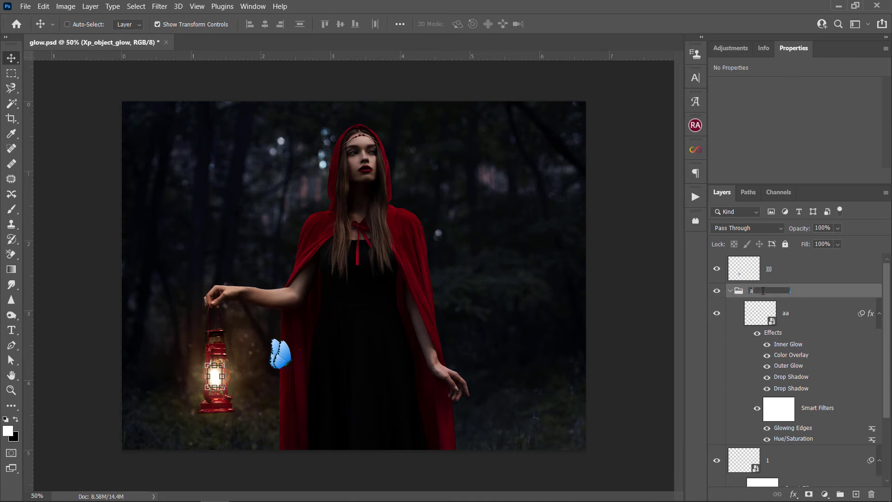
key("Return")
left_click(730, 291)
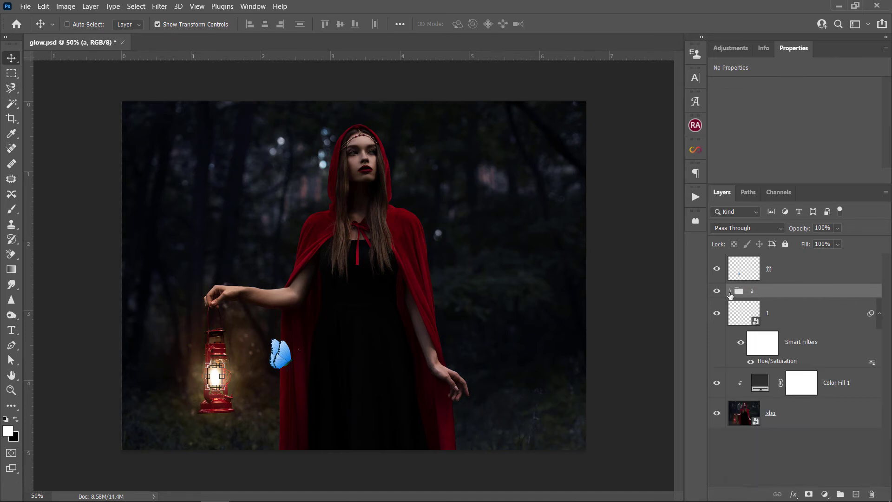
left_click(786, 276)
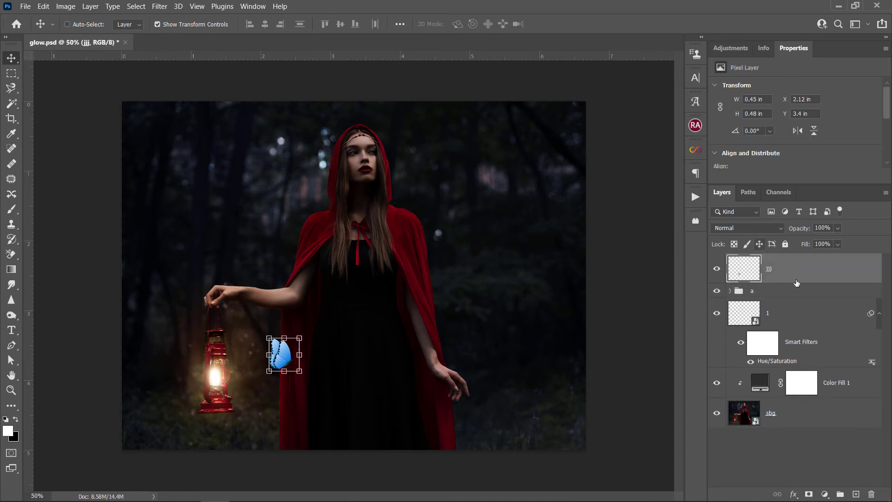
- Rename jjj to start, apply Edge Glow, and move the glowing butterfly beside the hood
double_click(769, 268)
type("start")
key("Return")
left_click(696, 197)
left_click(510, 384)
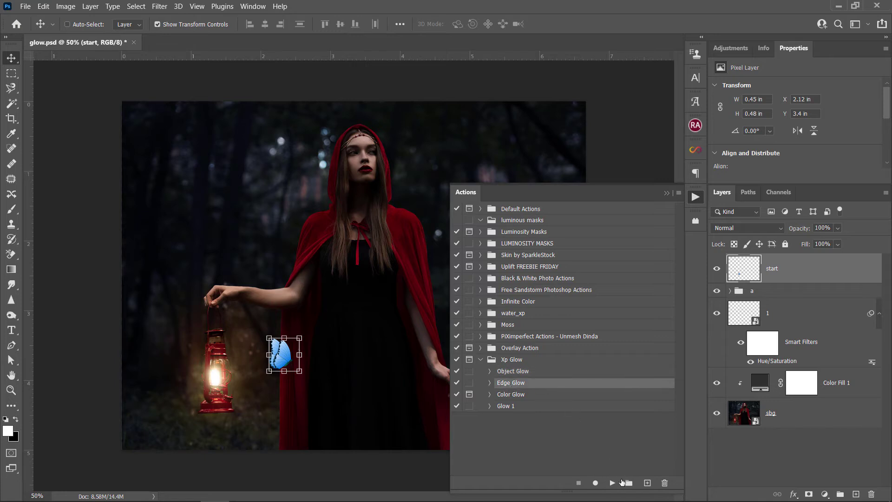
left_click(608, 485)
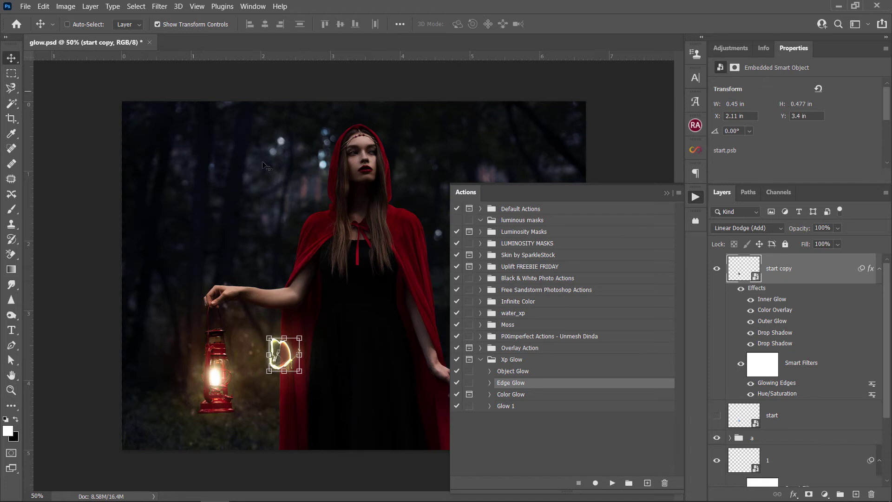
left_click(666, 192)
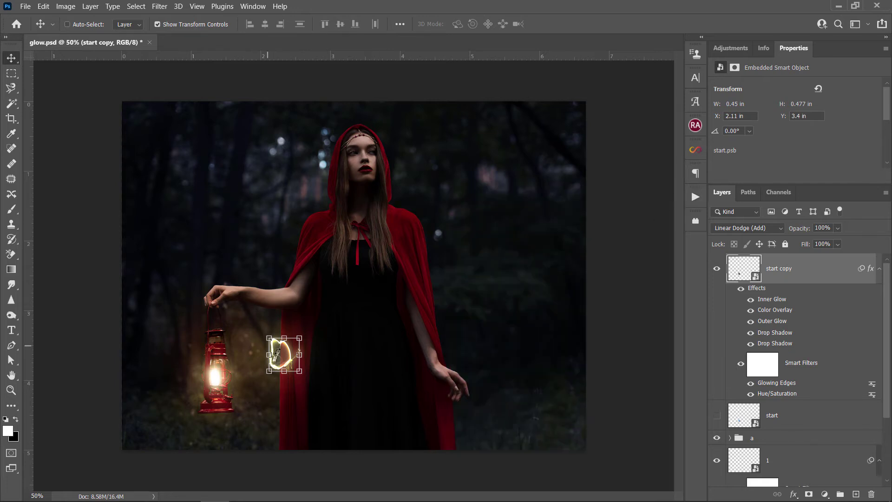
left_click_drag(296, 354, 479, 198)
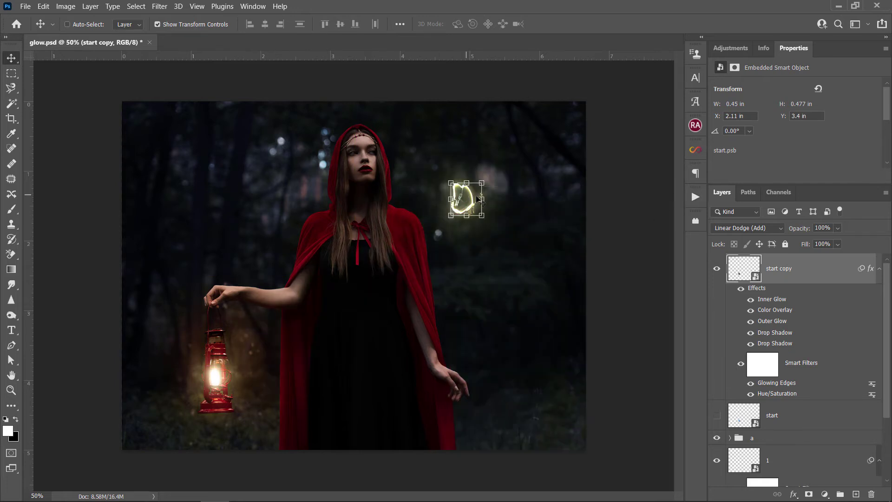
- Flip the glowing butterfly horizontally
key("ctrl+t")
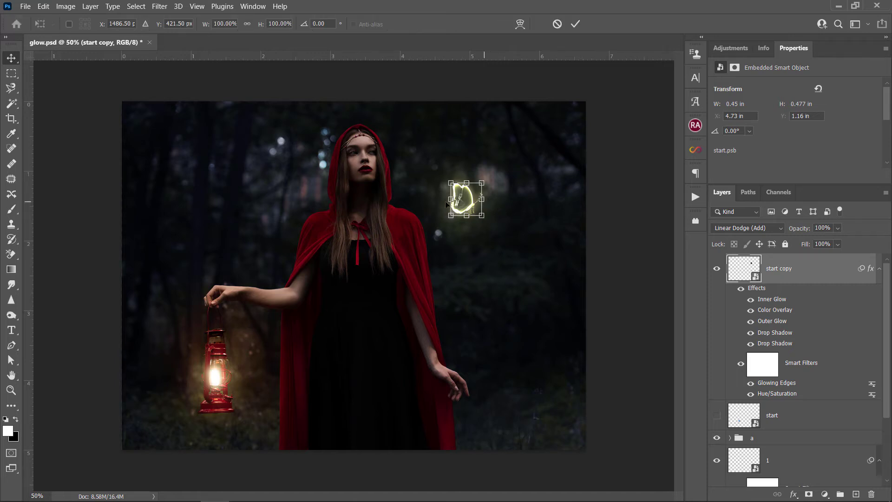
left_click_drag(448, 200, 420, 199)
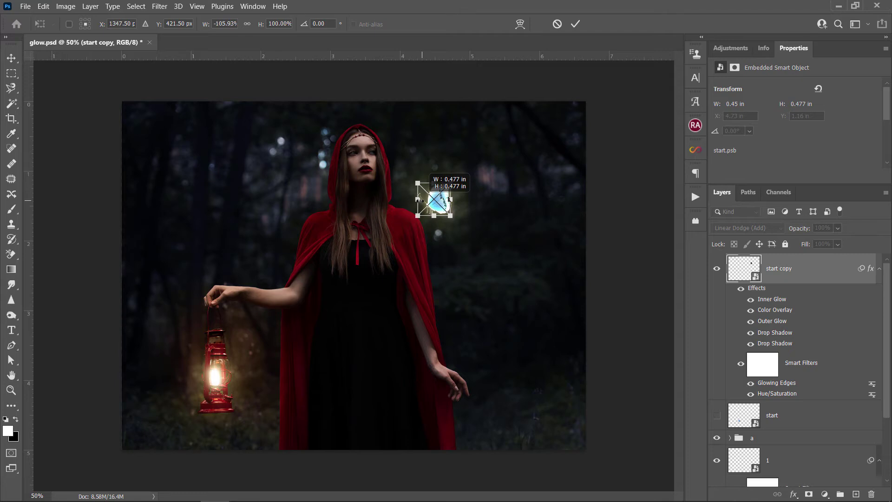
key("Return")
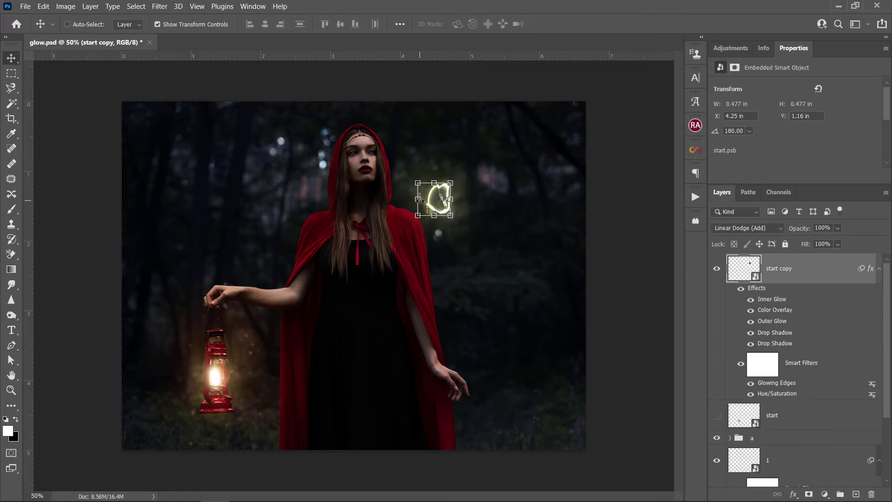
- Shrink the butterfly, place it beside the lantern top, and duplicate it
mouse_move(451, 200)
left_mouse_down()
mouse_move(462, 146)
mouse_move(436, 146)
left_mouse_up()
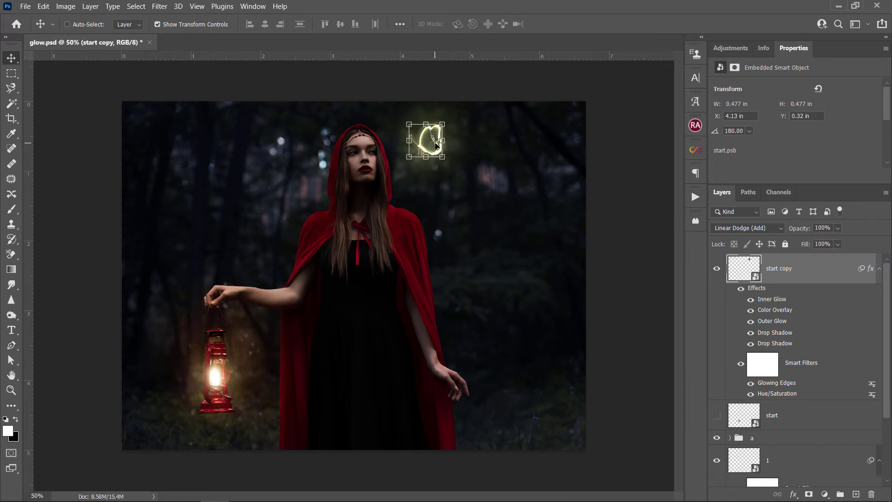
left_click_drag(437, 146, 255, 345)
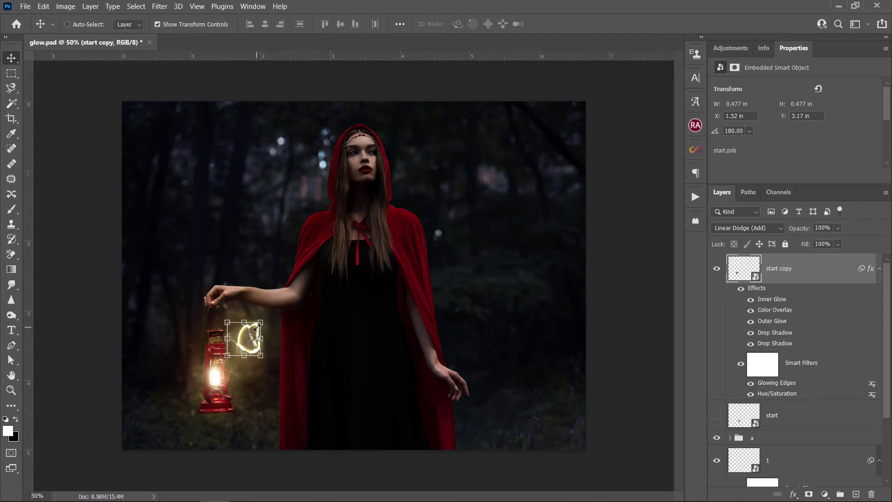
left_click_drag(260, 320, 241, 332)
key("Return")
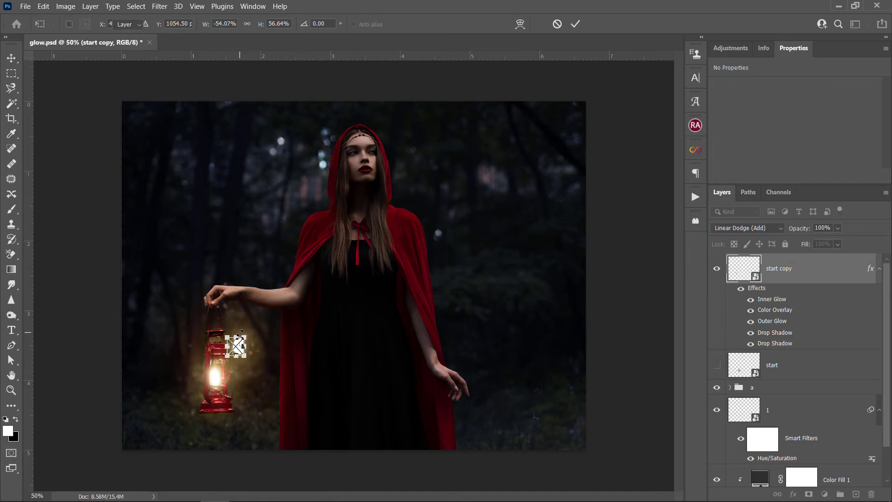
left_click_drag(300, 355, 298, 351)
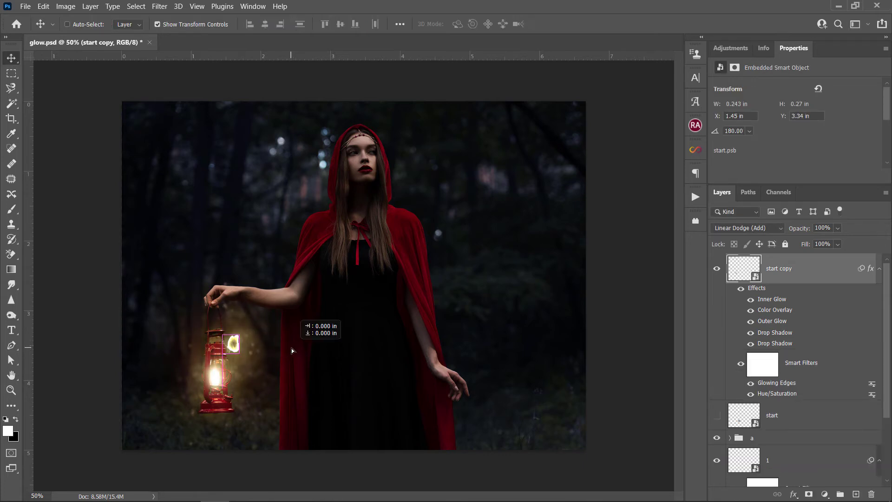
key("ctrl+j")
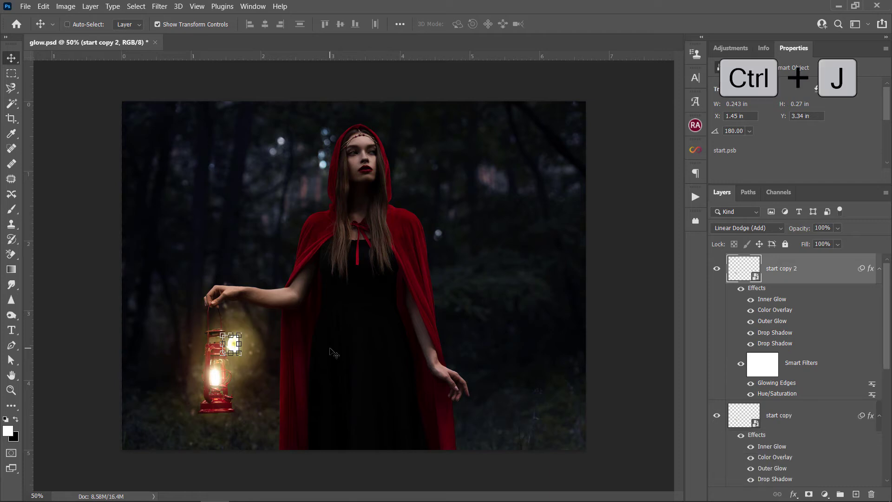
- Move the butterfly copy beside the lantern's base and tilt it about ten degrees
left_click_drag(258, 354, 237, 355)
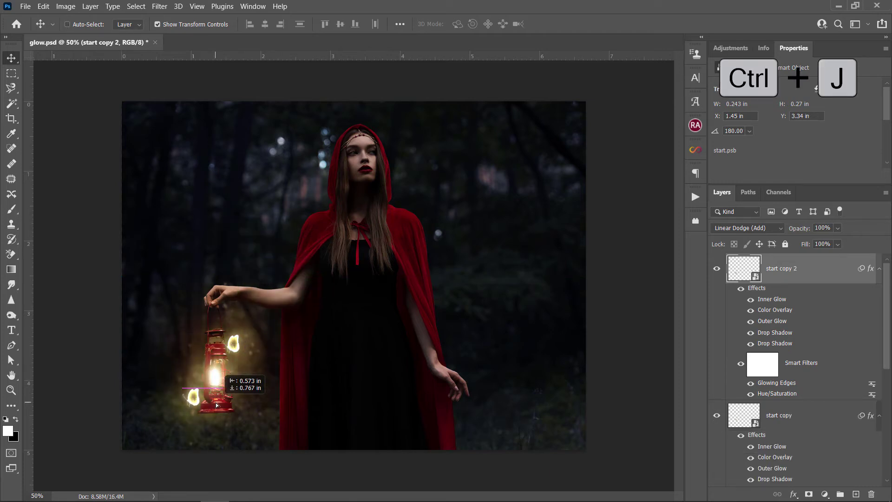
mouse_move(237, 356)
left_mouse_down()
mouse_move(173, 410)
mouse_move(211, 395)
left_mouse_up()
key("ctrl+t")
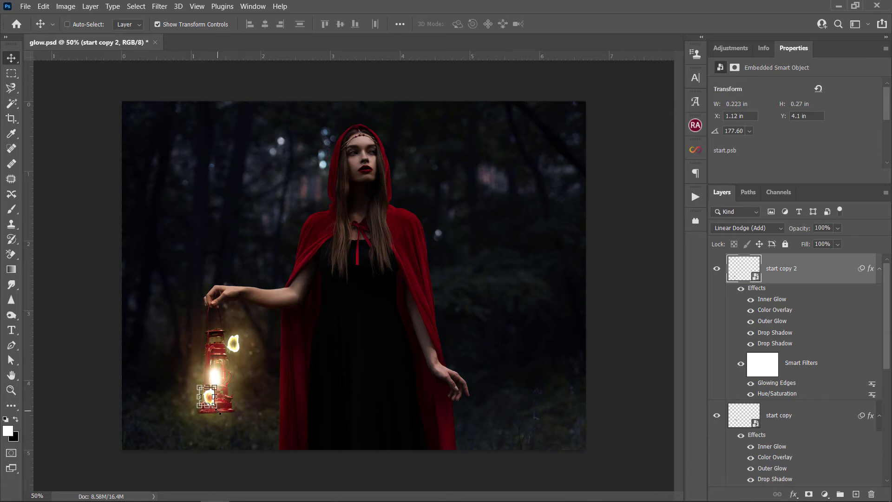
left_click_drag(237, 416, 226, 386)
key("Return")
- Shrink the copy, set it at the lantern's lower left, and copy one up beside her head
key("ctrl+t")
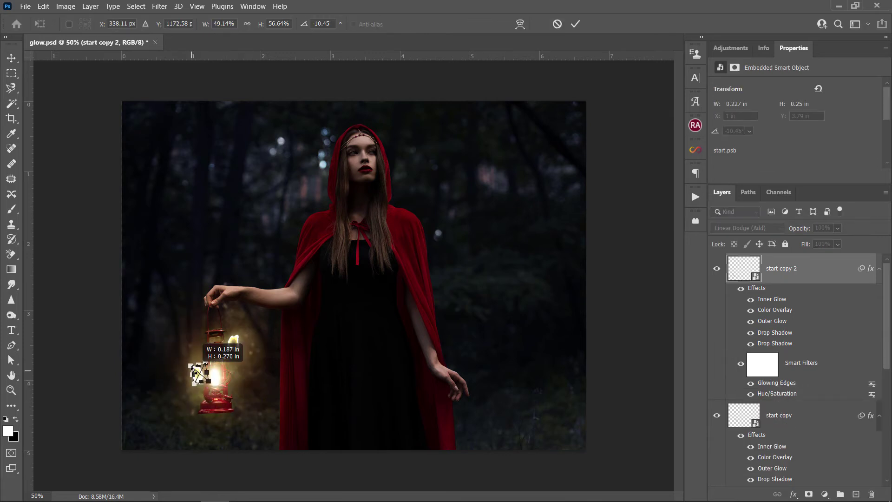
mouse_move(191, 365)
left_mouse_down()
mouse_move(201, 376)
mouse_move(192, 385)
left_mouse_up()
key("Return")
key("ctrl+t")
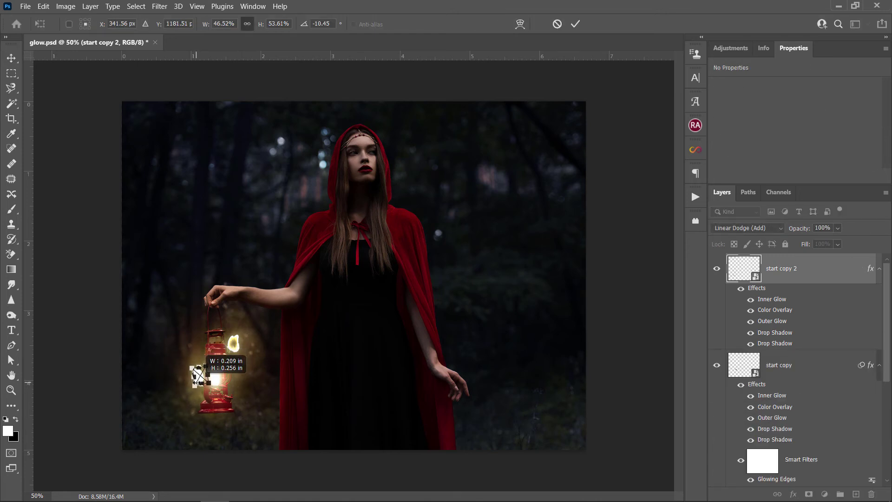
key("Return")
mouse_move(319, 401)
left_mouse_down()
mouse_move(291, 417)
mouse_move(287, 395)
left_mouse_up()
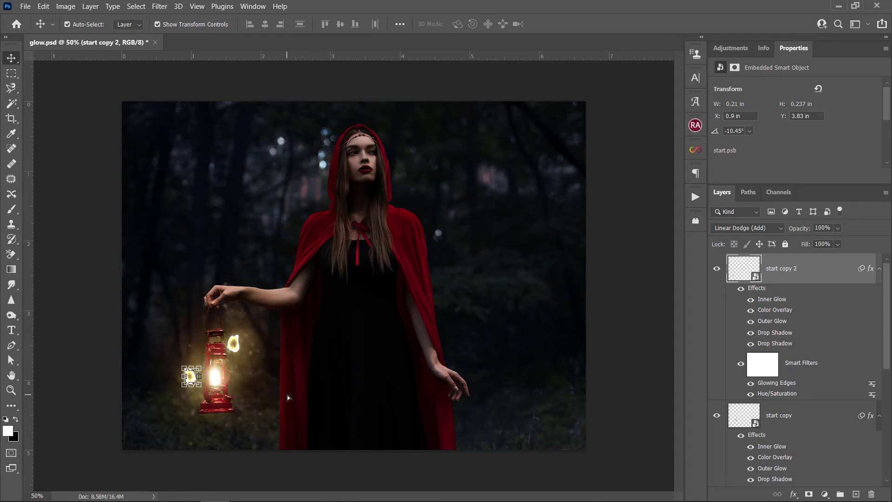
mouse_move(287, 395)
left_mouse_down()
mouse_move(441, 190)
mouse_move(449, 200)
left_mouse_up()
- Enlarge and rotate the glowing butterfly copy beside the woman's head
key("Return")
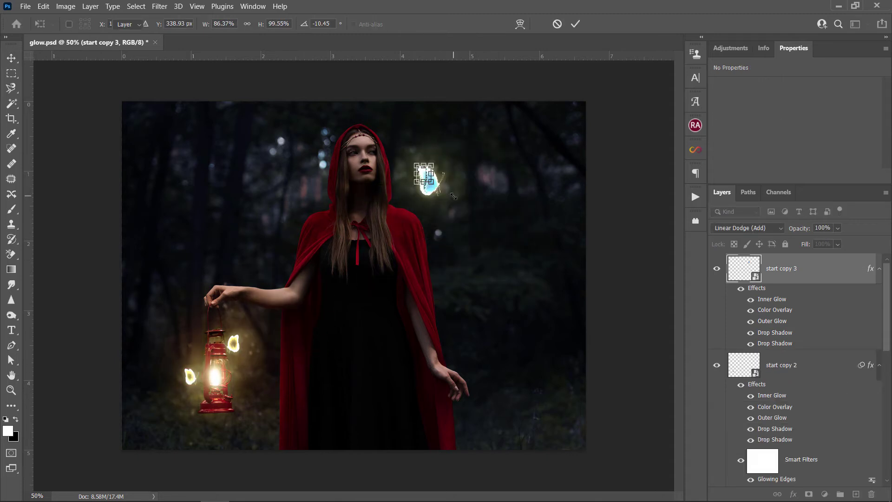
key("ctrl+t")
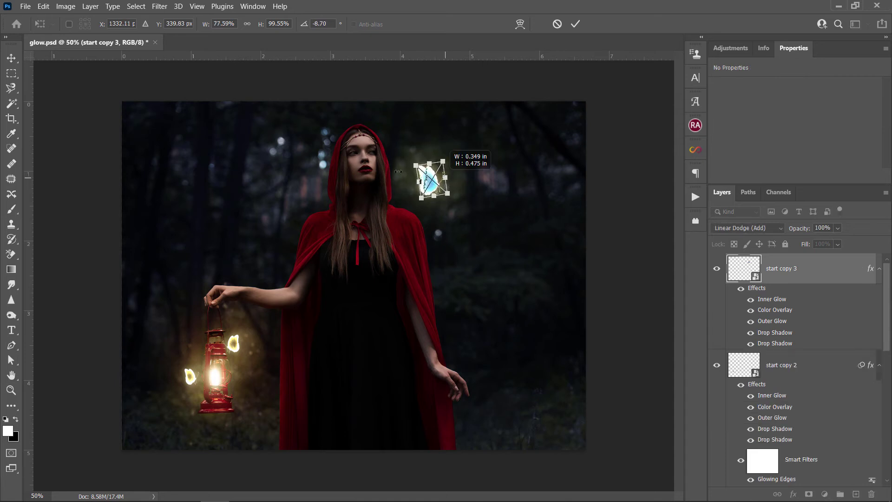
left_click_drag(445, 164, 397, 171)
key("Return")
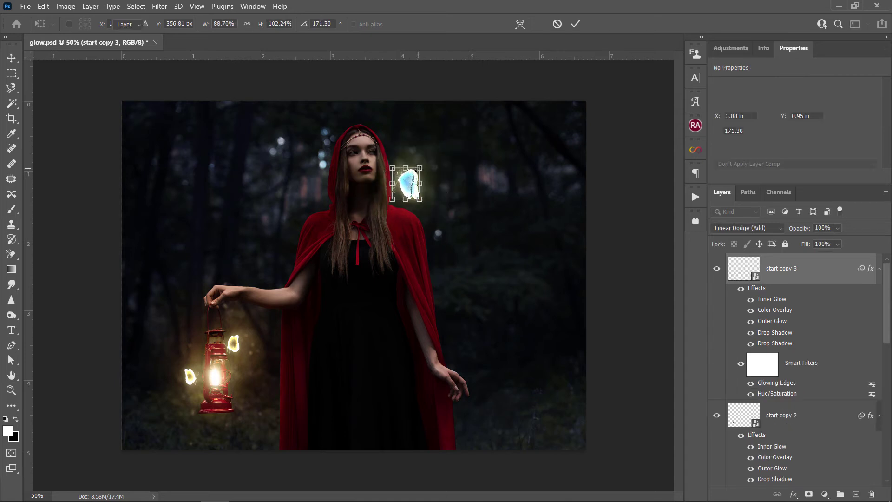
key("ctrl+t")
mouse_move(408, 209)
left_mouse_down()
mouse_move(393, 204)
mouse_move(443, 170)
mouse_move(412, 201)
mouse_move(552, 219)
mouse_move(527, 291)
left_mouse_up()
key("Return")
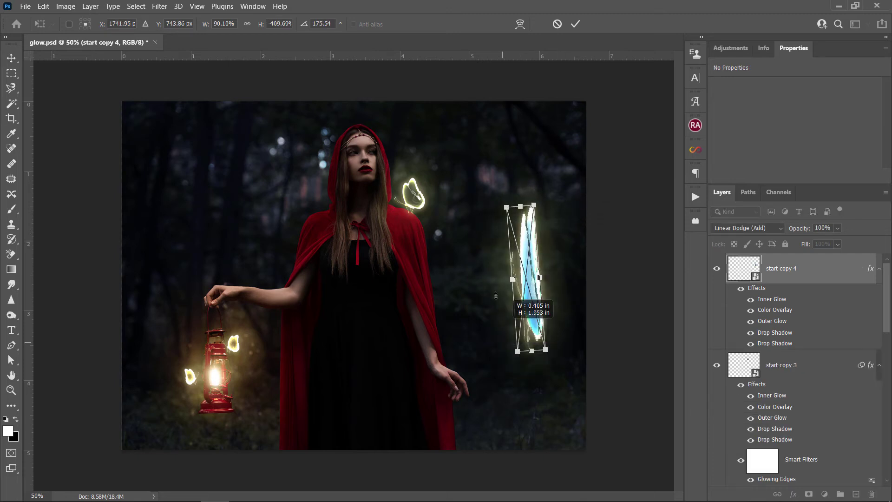
- Reshape the fourth butterfly, move it down toward her hand, and shrink it
left_click_drag(511, 251, 475, 251)
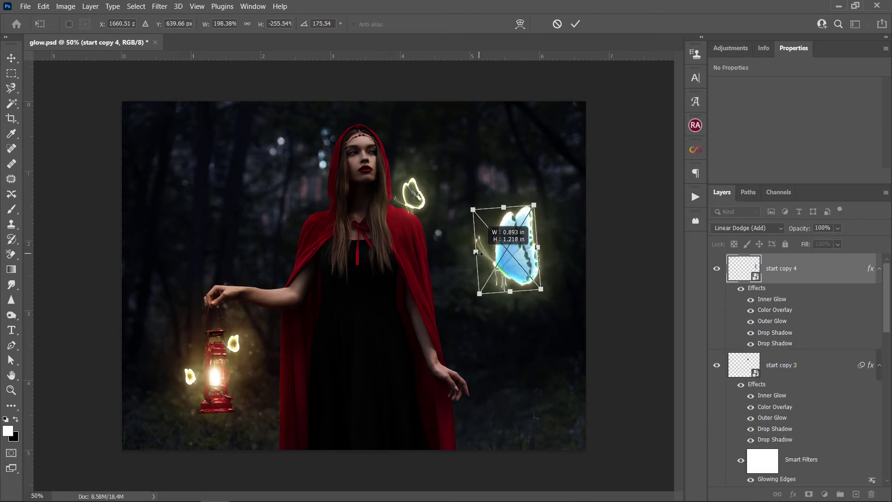
key("Return")
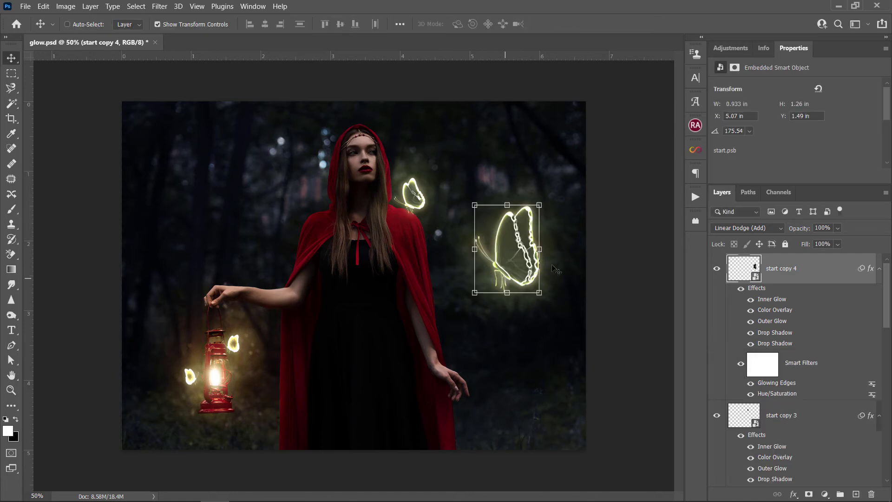
left_click_drag(524, 252, 506, 338)
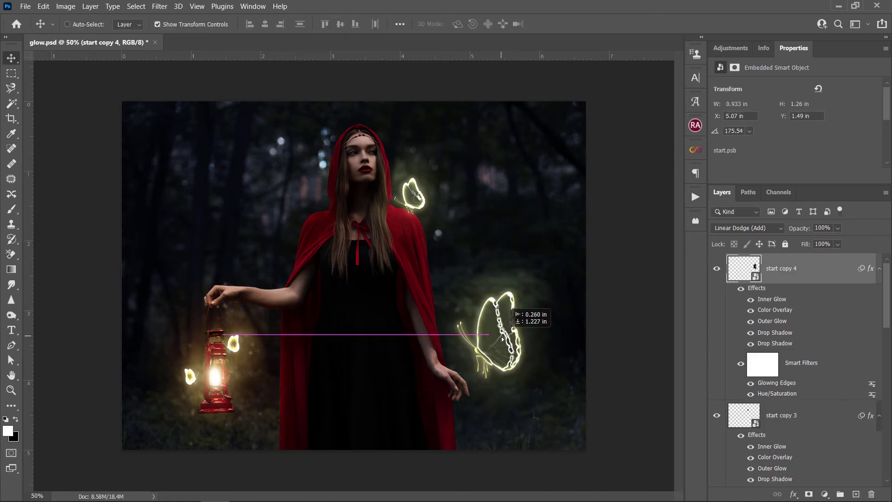
key("ctrl+t")
mouse_move(521, 291)
left_mouse_down()
mouse_move(499, 325)
mouse_move(504, 347)
mouse_move(497, 327)
mouse_move(482, 354)
left_mouse_up()
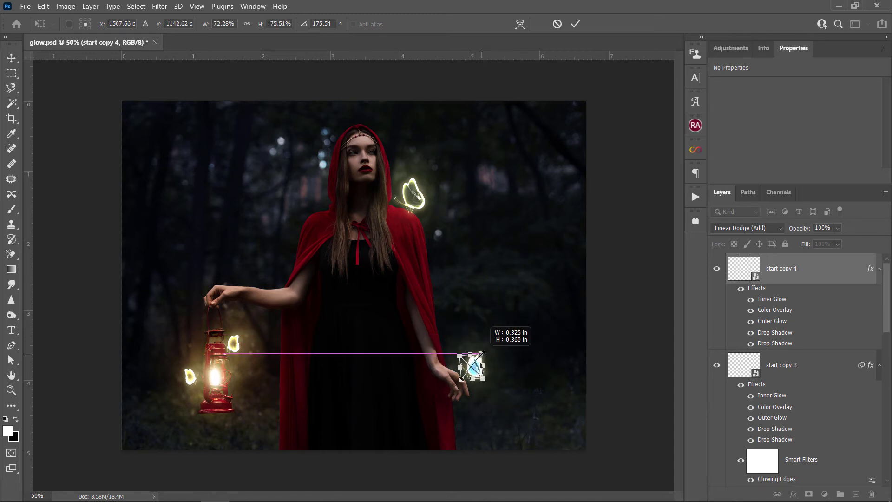
key("Return")
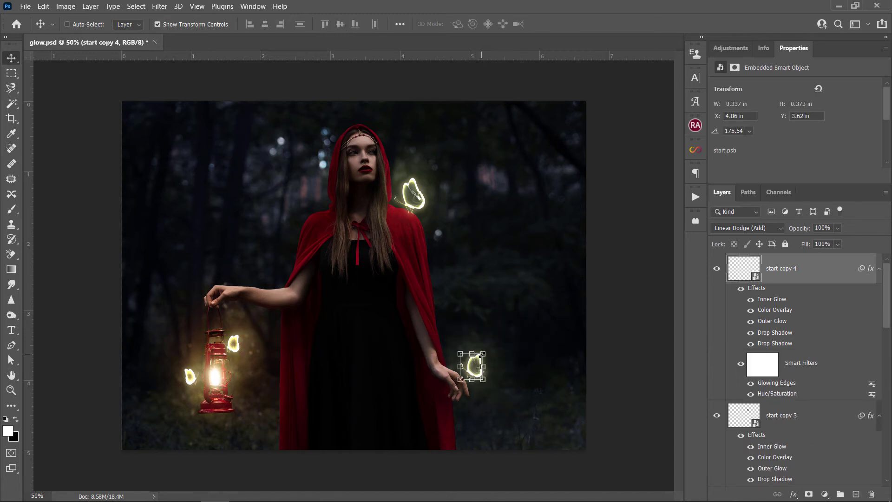
- Nudge the small butterfly down and left until it rests beside her hand
left_click_drag(498, 380, 507, 387)
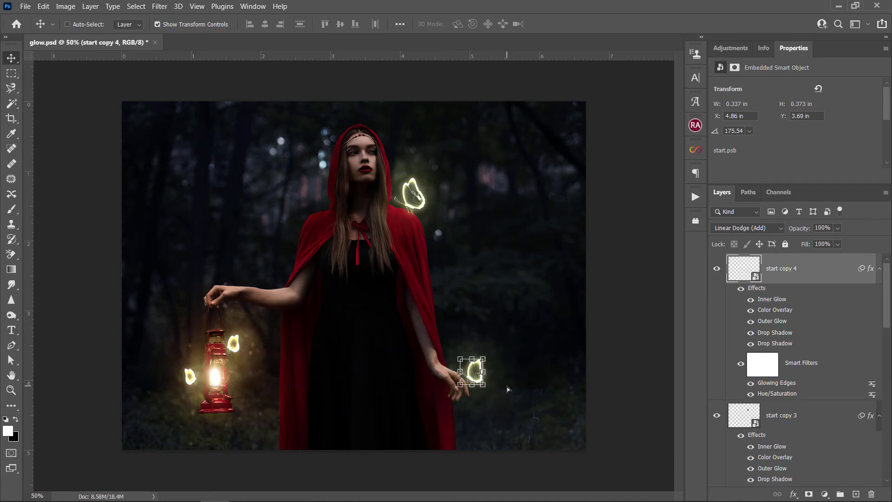
key("Left")
key("Left")
key("Left")
key("Left")
key("Left")
key("Left")
key("Left")
key("Left")
key("Left")
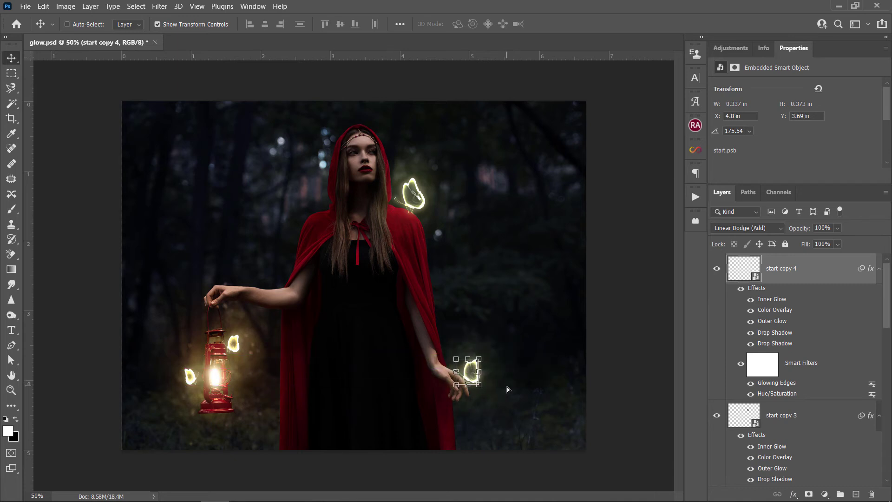
key("Left")
key("Down")
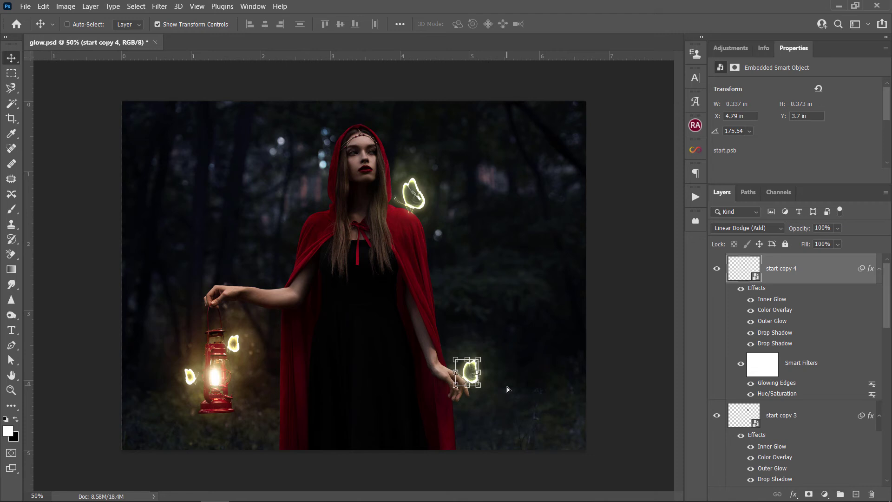
key("Down")
key("Down")
- Toggle the glow group's visibility to compare the scene with and without glow
left_click(11, 73)
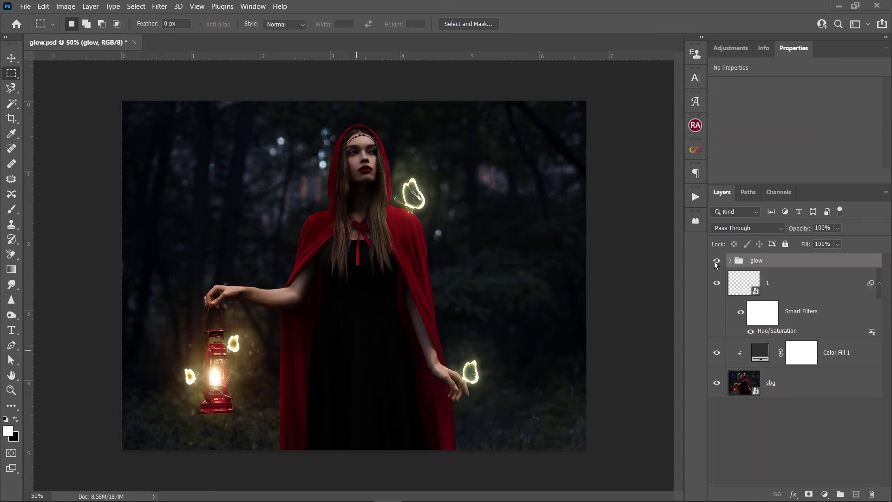
left_click(716, 262)
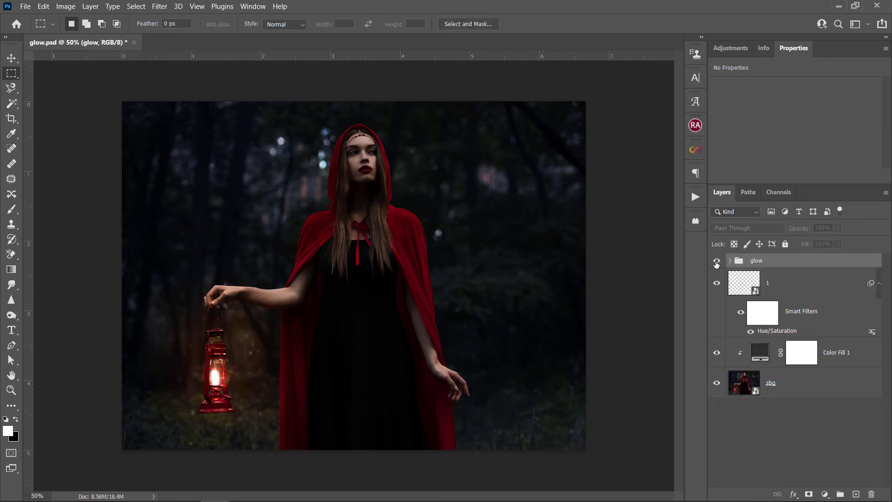
left_click(716, 262)
left_click(716, 261)
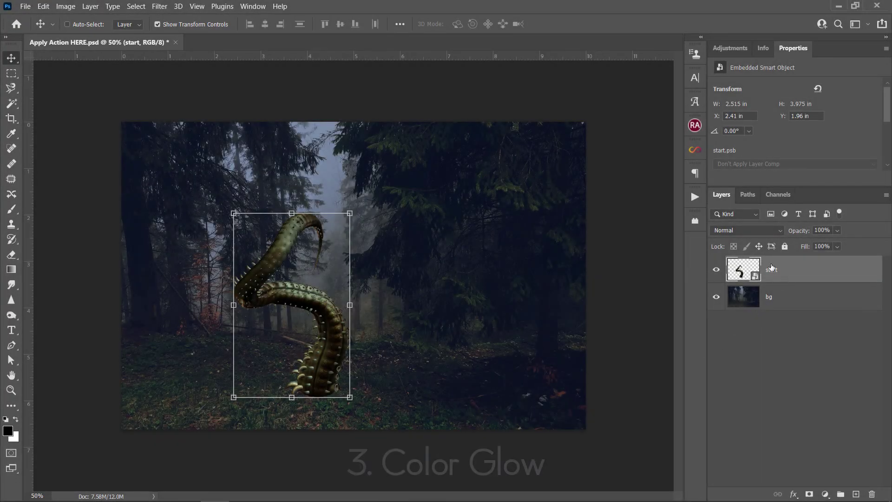
- Select the start layer holding the tentacle
right_click(789, 274)
key("Escape")
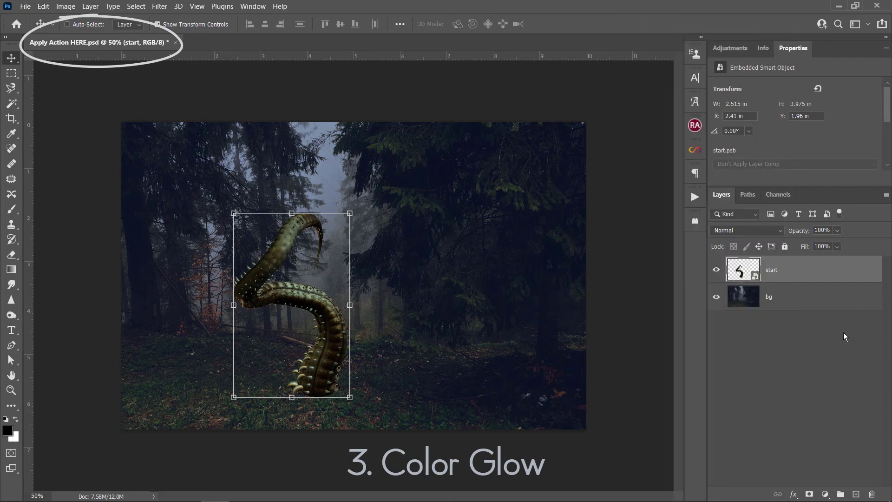
left_click(775, 296)
left_click(780, 275)
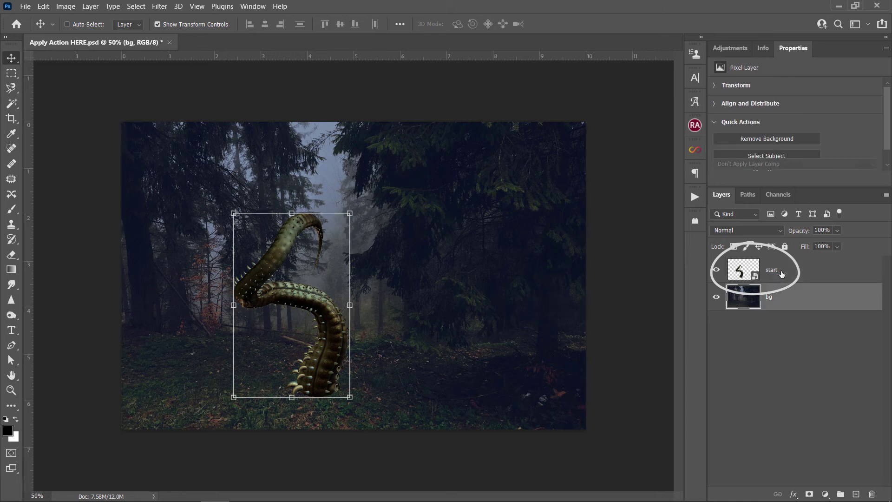
- Run the Xp Glow > Color Glow action on the tentacle layer
left_click(696, 198)
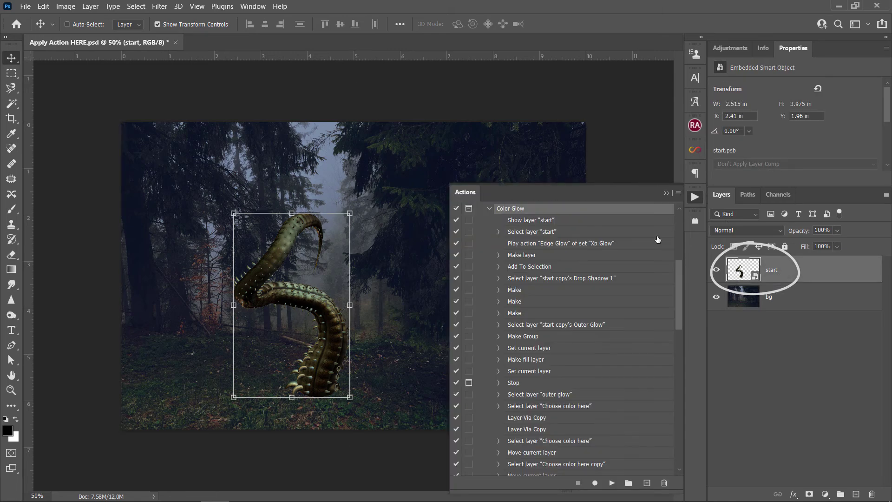
scroll(528, 223, "up", 3)
left_click(492, 268)
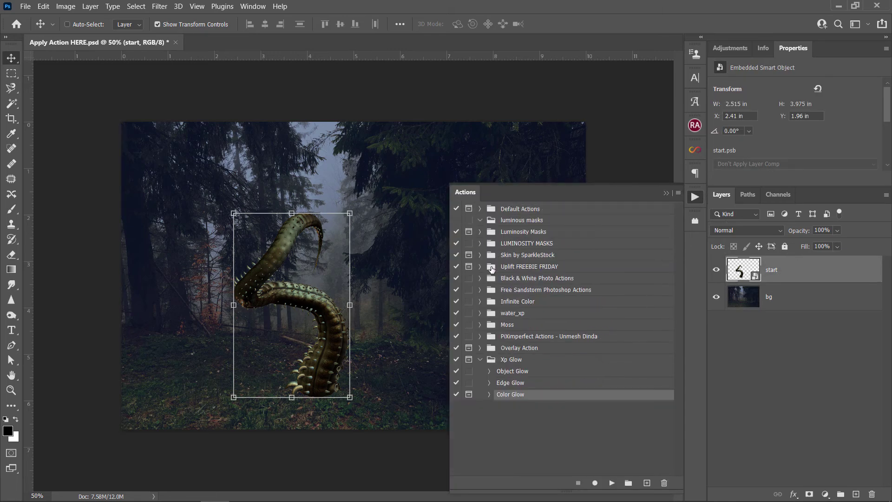
left_click(489, 394)
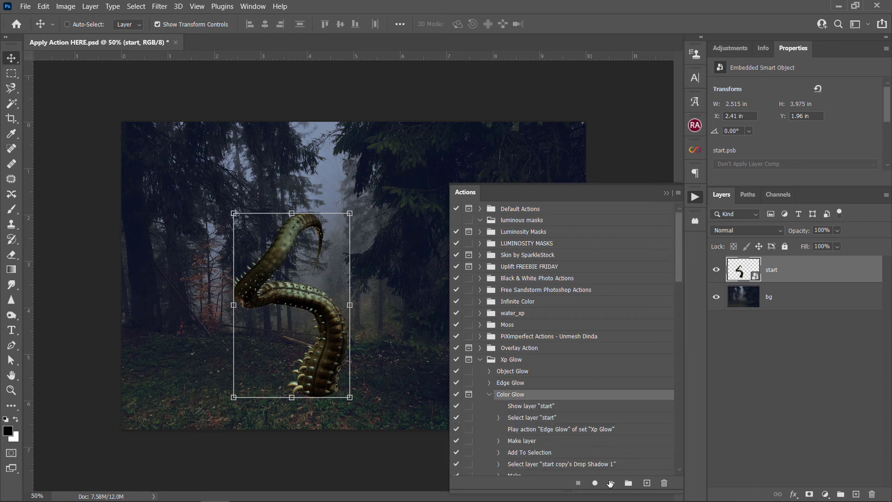
left_click(611, 483)
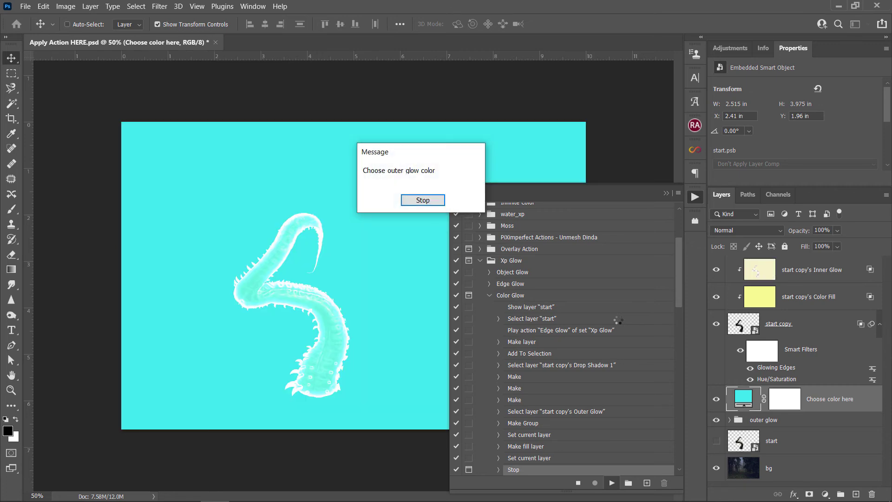
- Set the outer glow colour to pale green 8dffb0 at 45% saturation
left_click(420, 199)
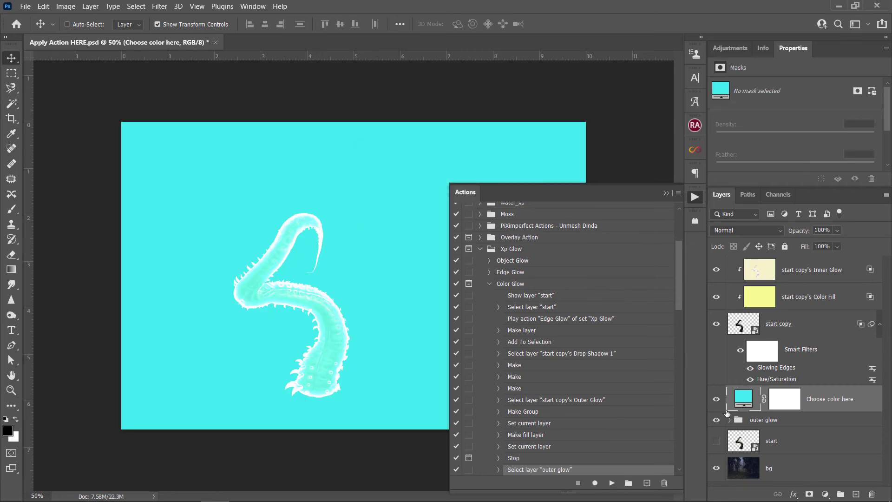
double_click(748, 401)
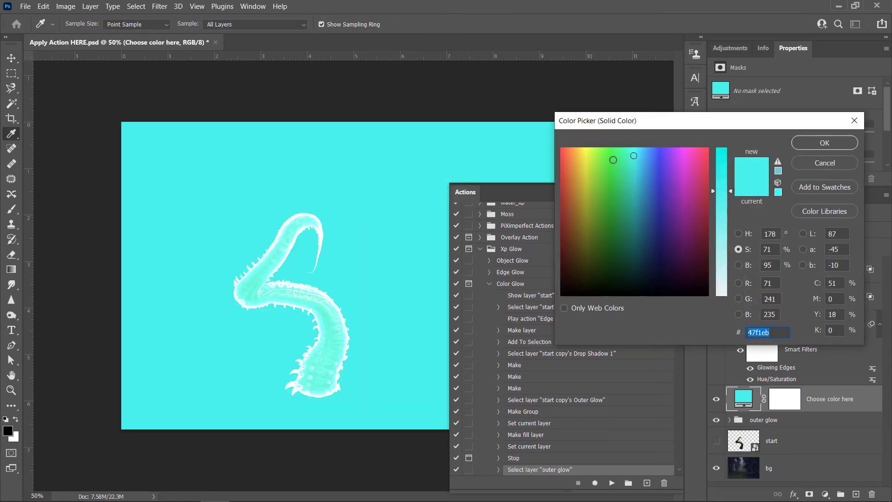
left_click(618, 151)
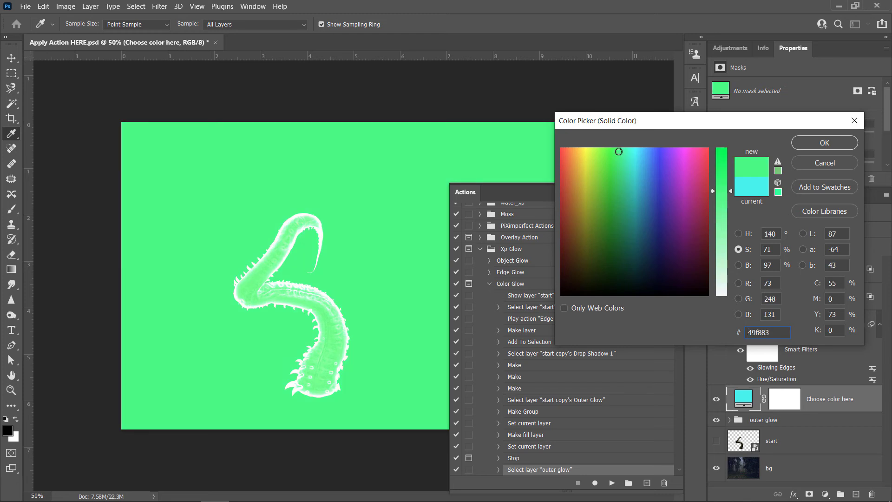
left_click_drag(619, 151, 618, 146)
left_click_drag(723, 241, 722, 230)
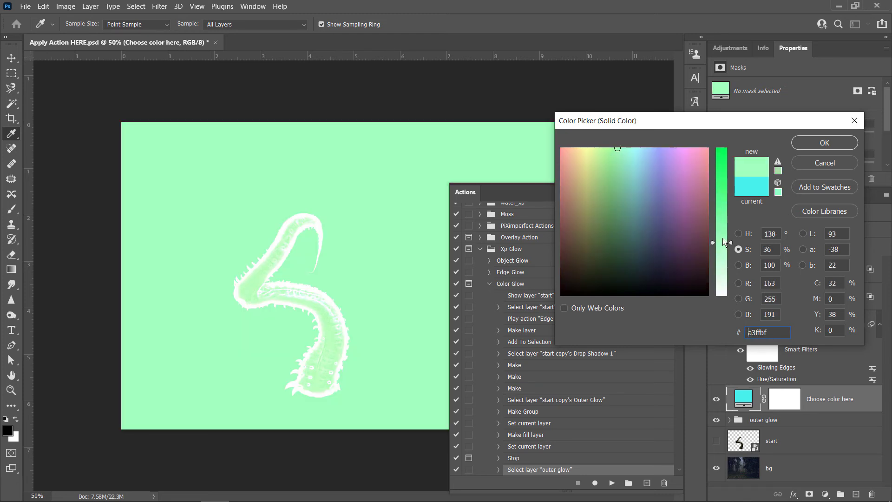
left_click(825, 142)
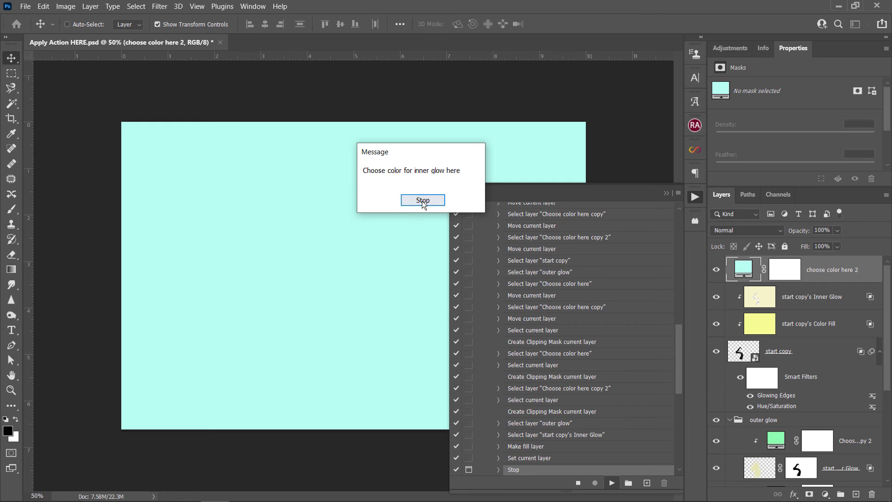
- At the paused action, change the inner glow from cyan to a more saturated green
left_click(422, 200)
double_click(733, 270)
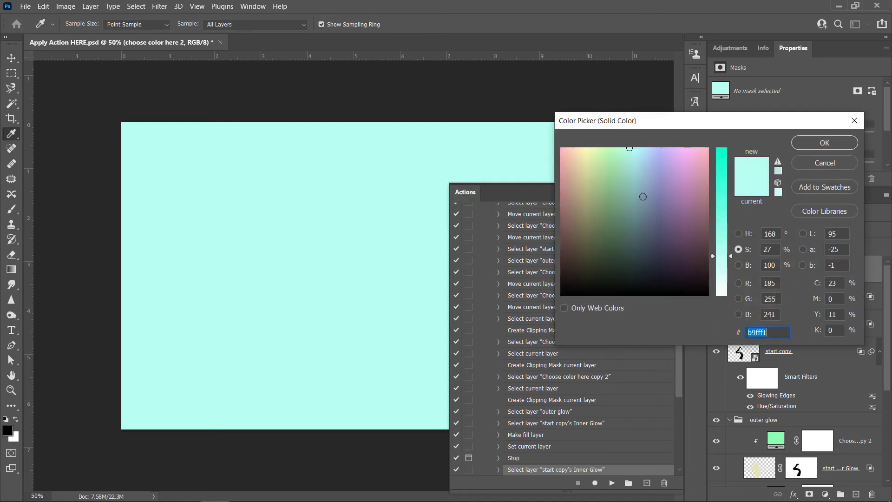
left_click_drag(617, 162, 617, 145)
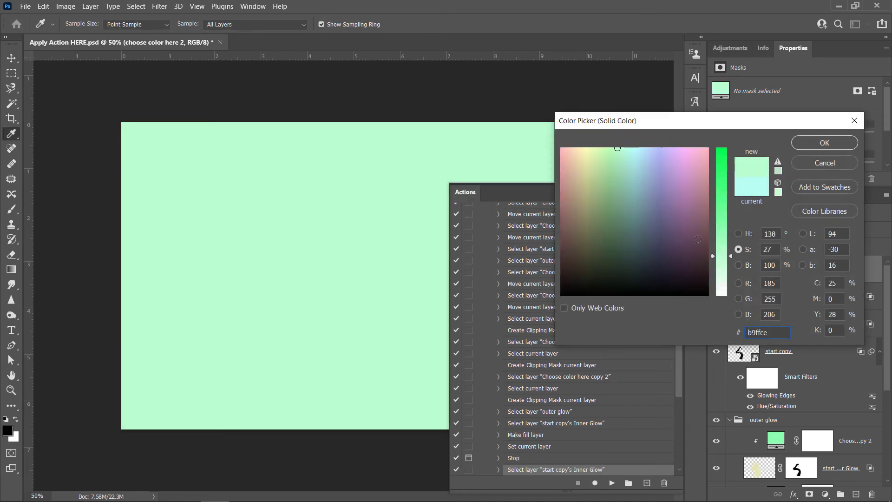
left_click_drag(721, 258, 721, 244)
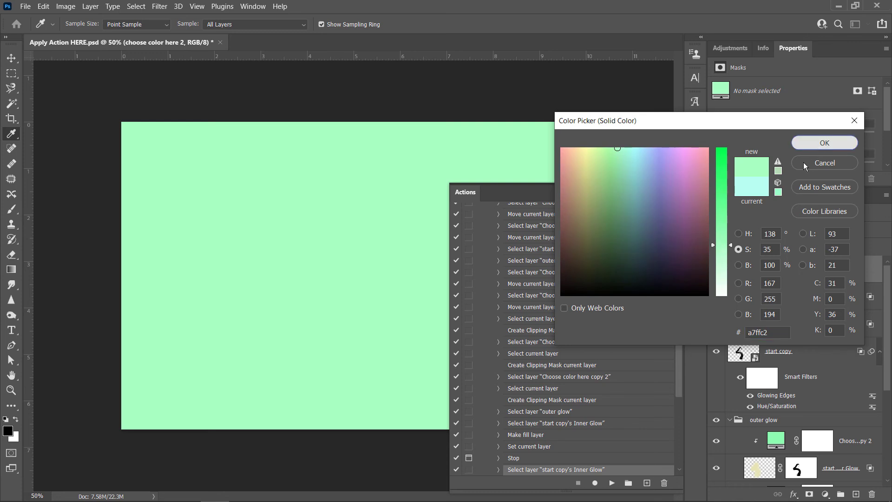
left_click(824, 143)
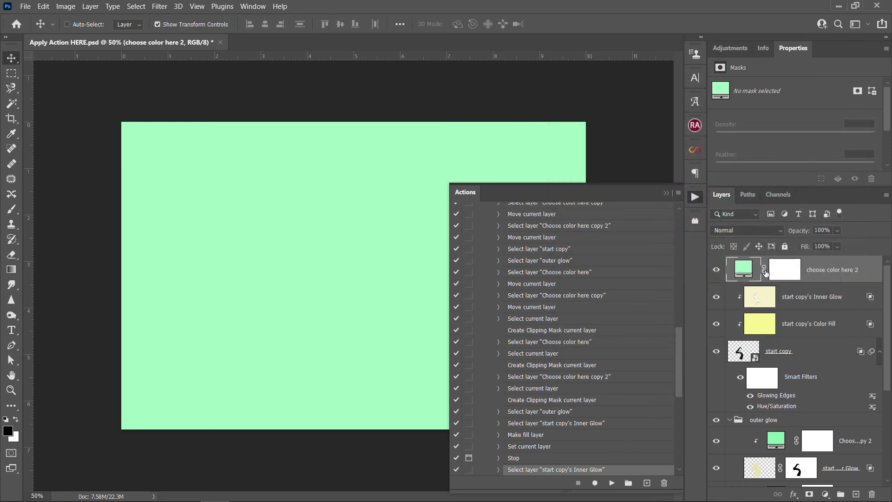
- Change the inner glow to pale yellow-green dfffa7 and let Color Glow finish
double_click(744, 273)
left_click_drag(599, 168, 593, 132)
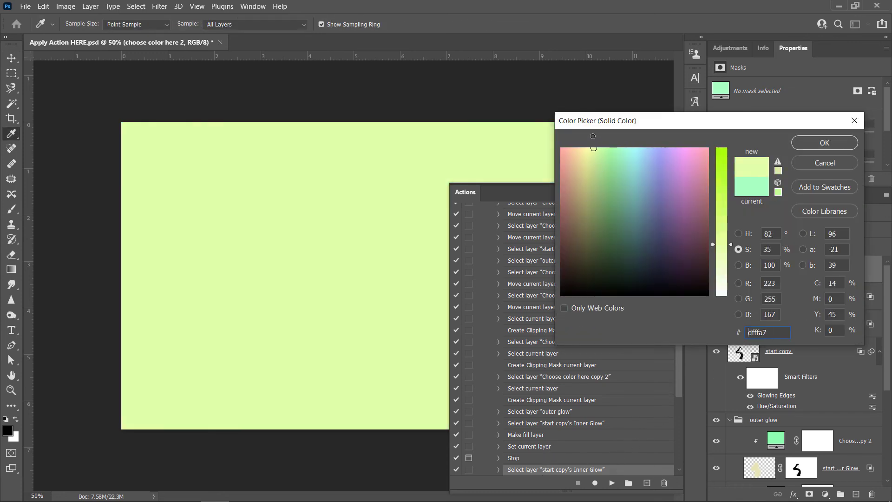
left_click(824, 143)
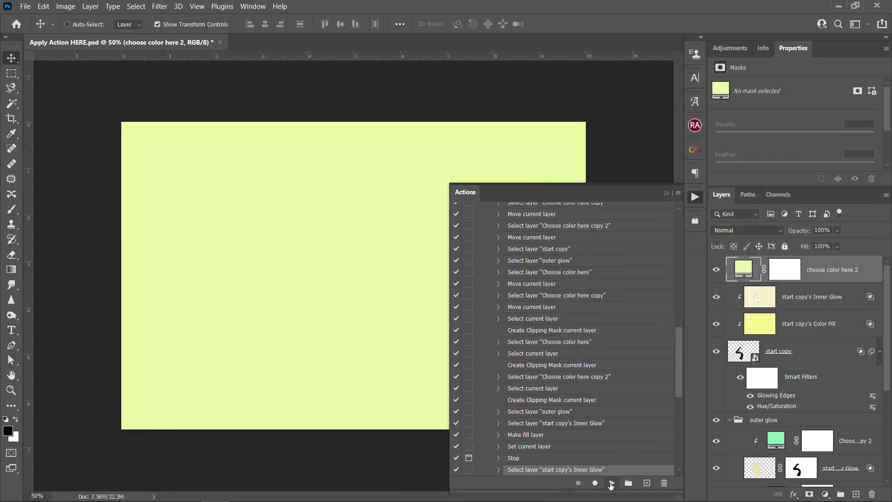
left_click(611, 483)
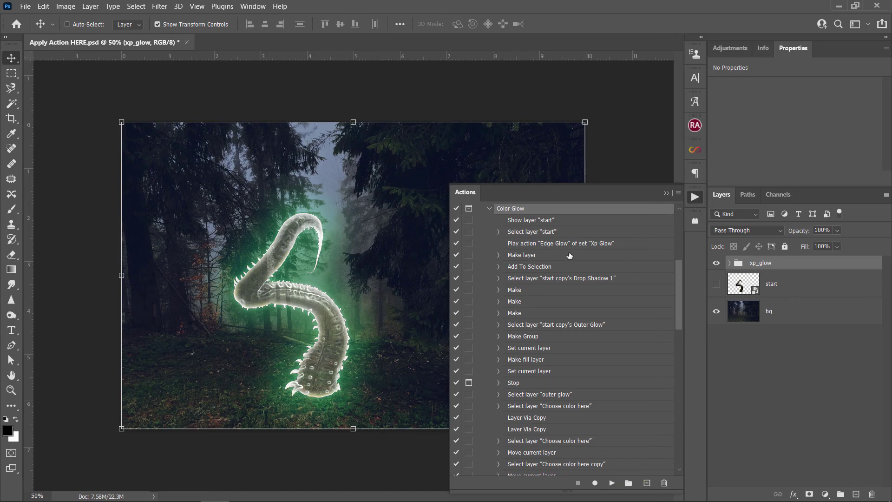
- Compare the green xp_glow group with the original tentacle by toggling and moving it
mouse_move(317, 288)
left_mouse_down()
mouse_move(330, 239)
mouse_move(316, 226)
left_mouse_up()
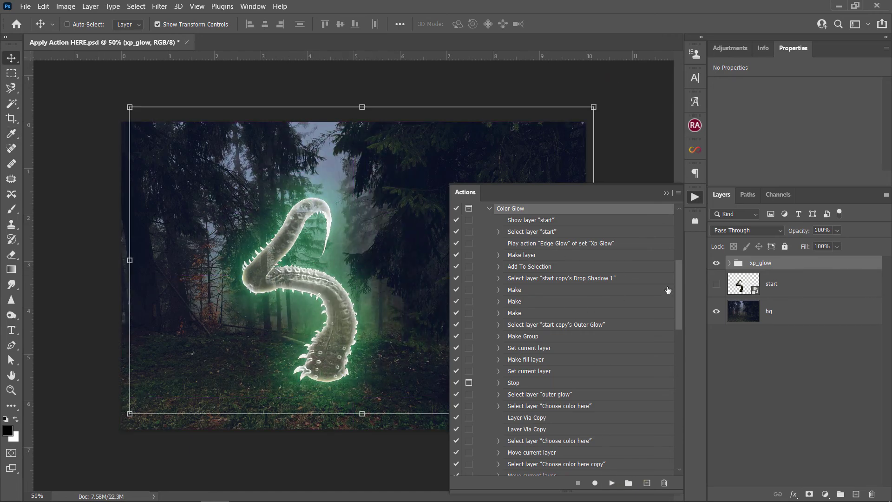
left_click(716, 264)
left_click(716, 284)
left_click(716, 284)
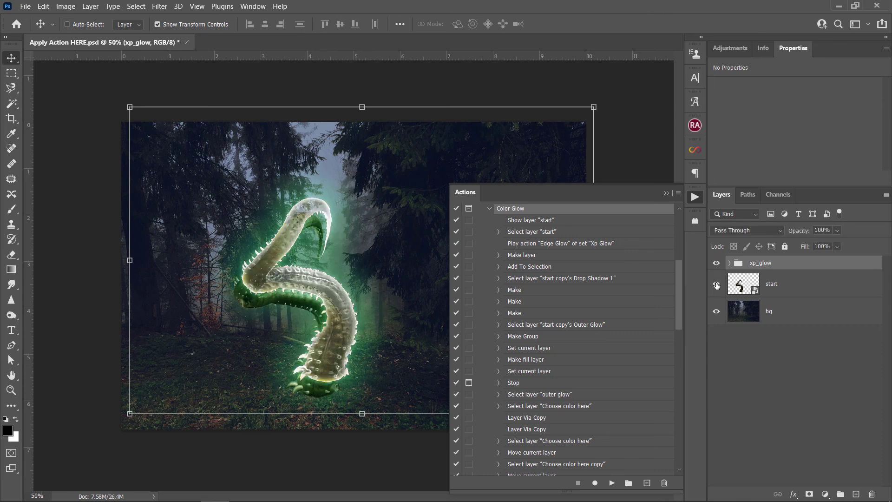
left_click_drag(336, 302, 404, 275)
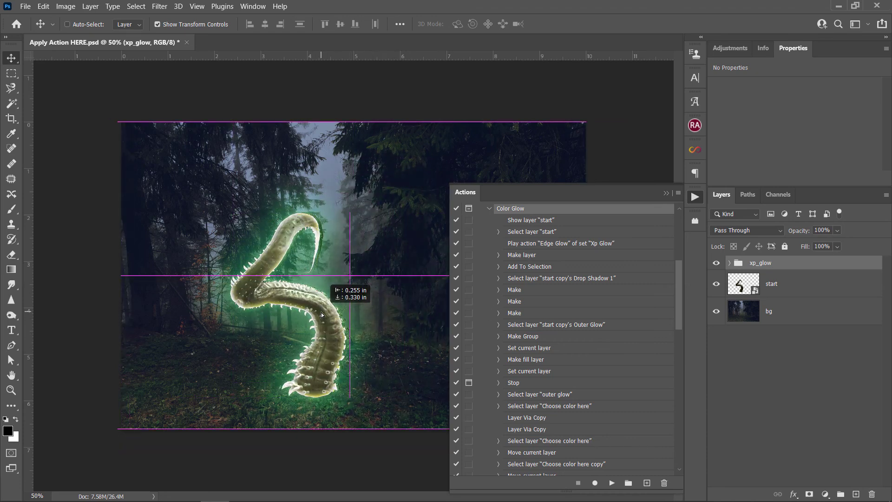
mouse_move(404, 276)
left_mouse_down()
mouse_move(505, 257)
mouse_move(675, 271)
left_mouse_up()
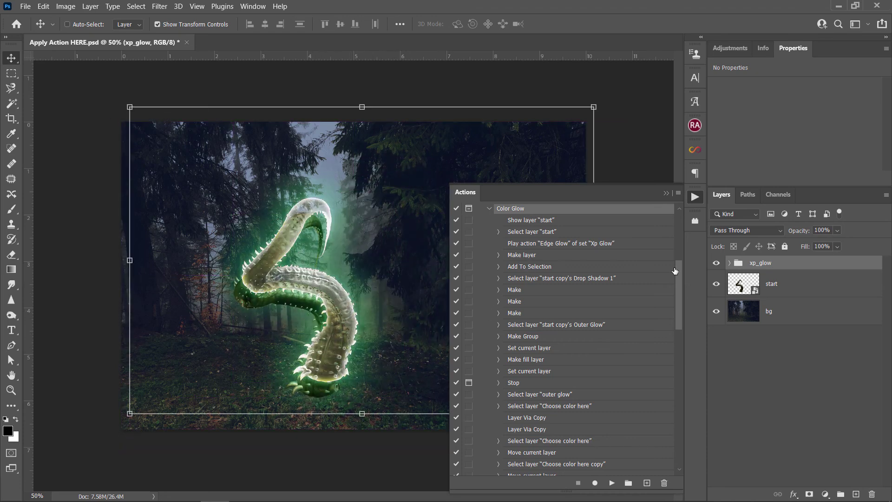
- Delete the xp_glow group, leaving only the plain start tentacle layer
left_click(793, 290)
left_click(787, 265)
key("Delete")
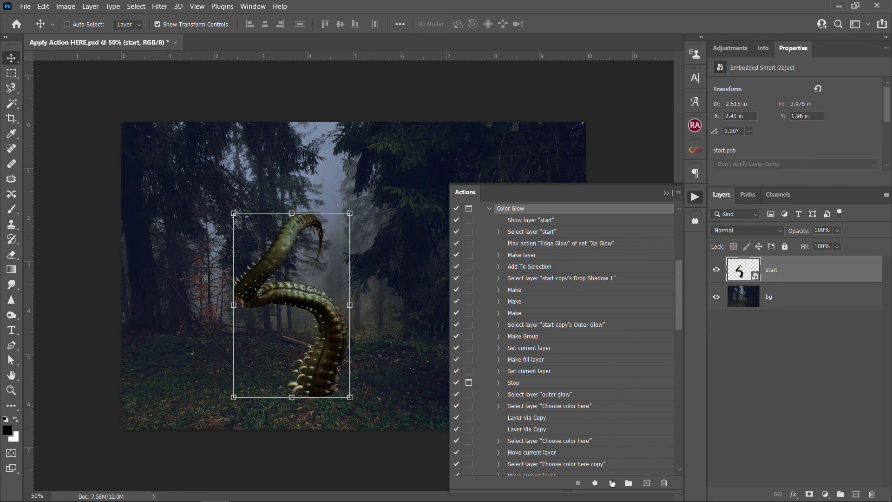
- Rerun Color Glow with a pale salmon outer glow from ff694b, desaturated to ffb9a3
left_click(612, 483)
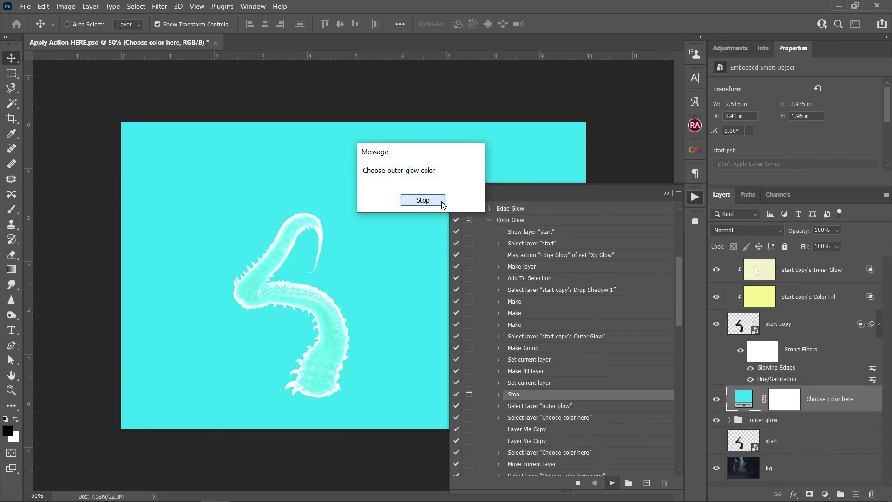
left_click(423, 199)
double_click(746, 399)
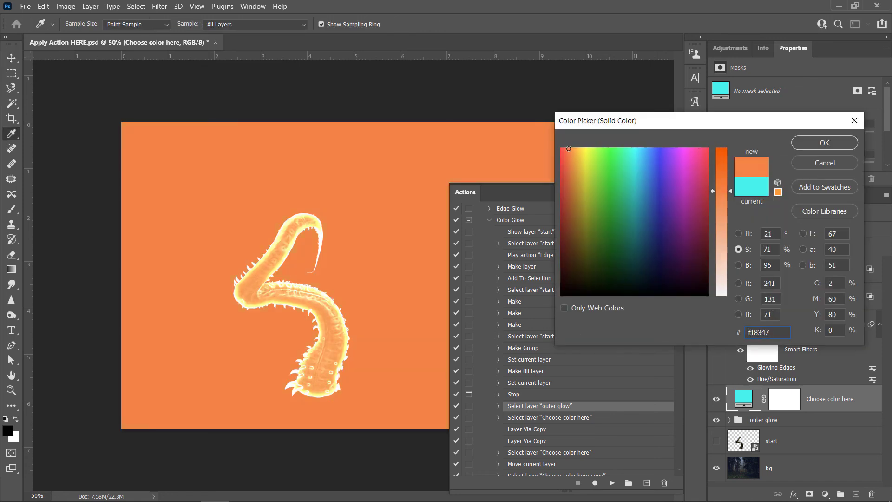
type("ff694bff754b")
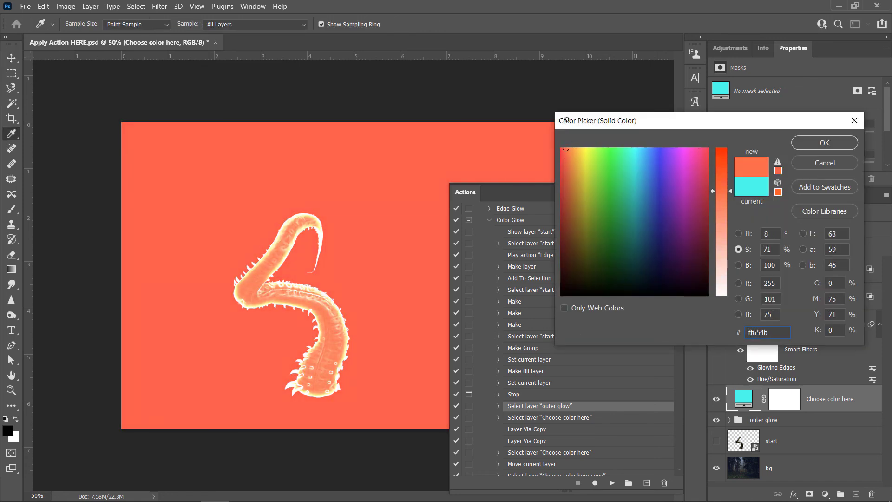
left_click_drag(719, 223, 722, 259)
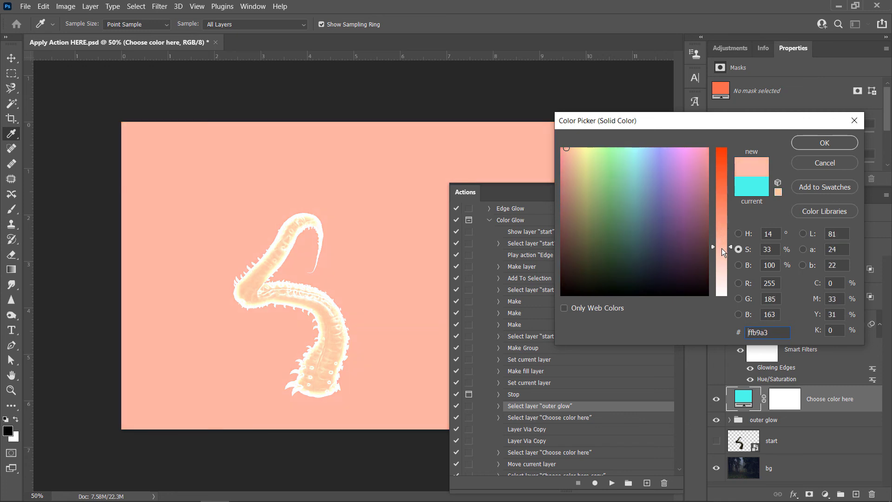
left_click(806, 144)
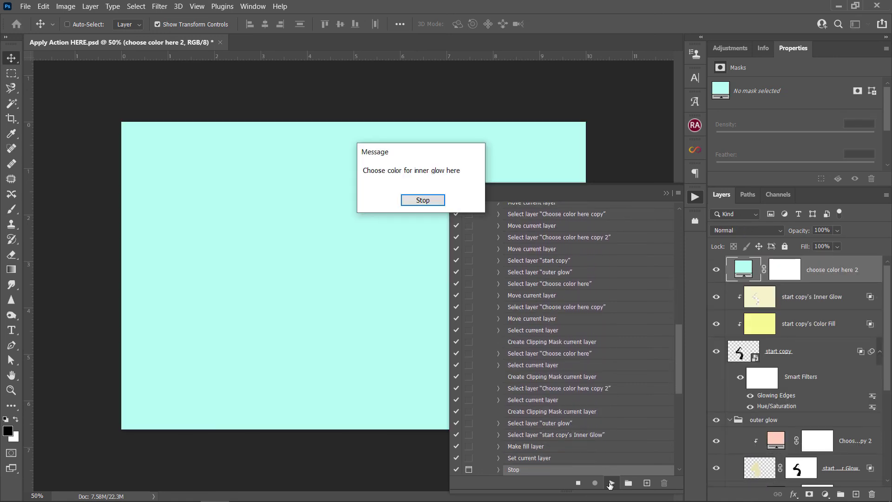
- Give the inner glow a pale cream ffeab9, starting from ffdfb9, and let Color Glow finish
left_click(441, 200)
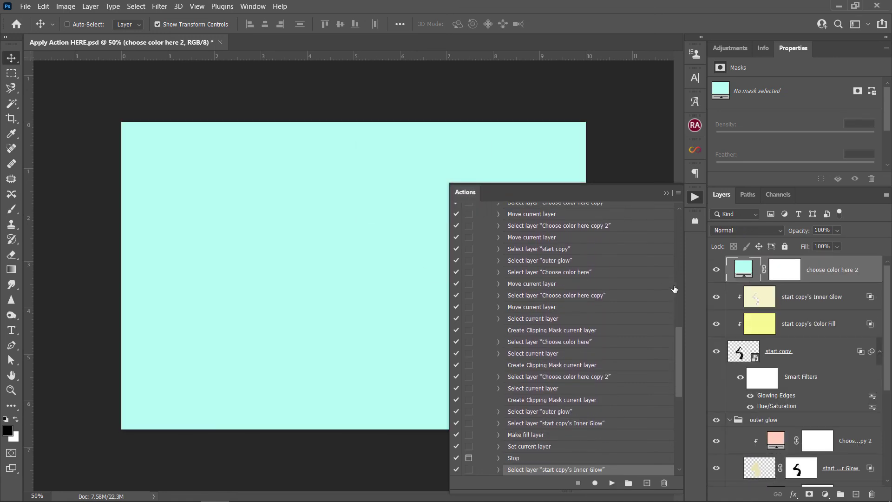
double_click(742, 270)
type("ffdfb9")
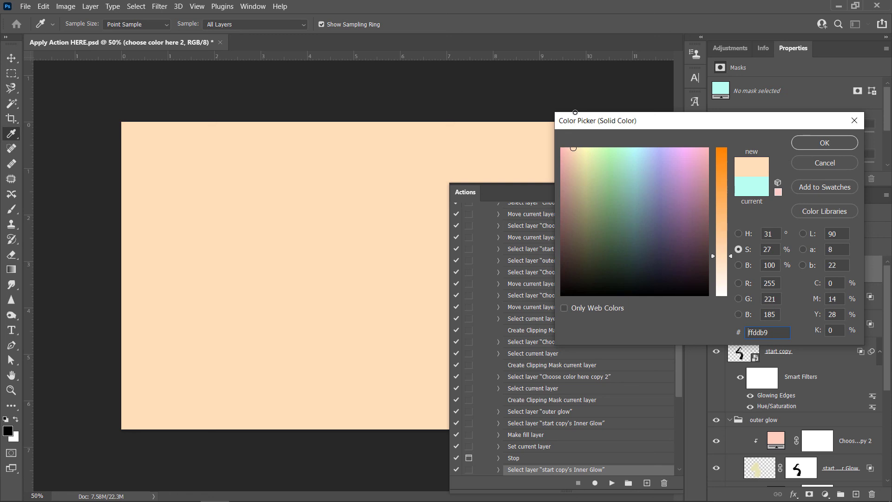
left_click_drag(575, 112, 578, 112)
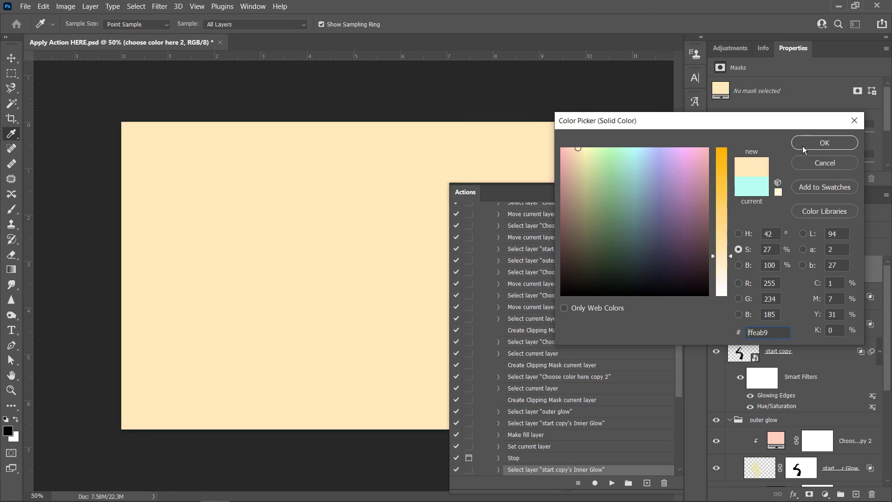
left_click(802, 147)
left_click(612, 483)
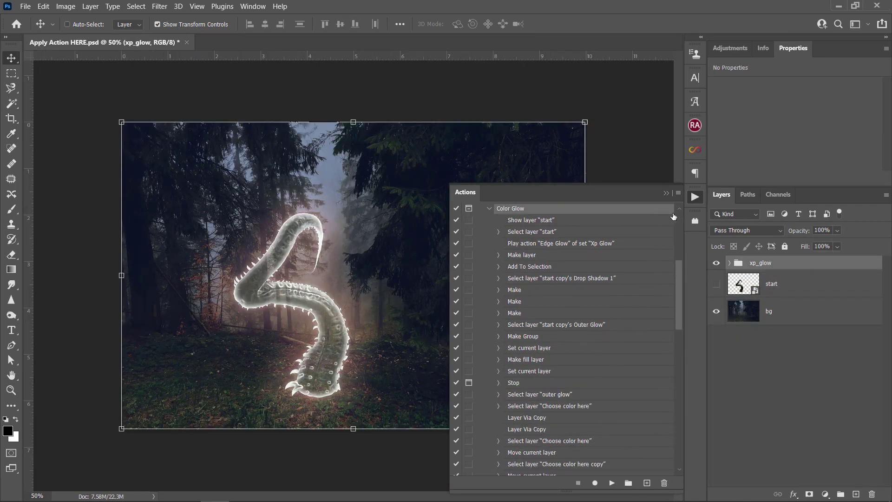
- Collapse the Actions list and move the xp_glow tentacle slightly right
left_click(670, 194)
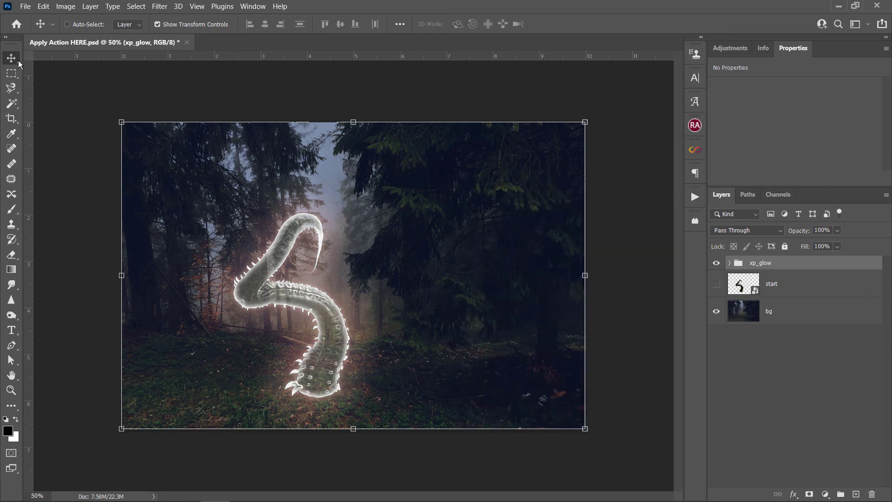
left_click_drag(315, 285, 527, 269)
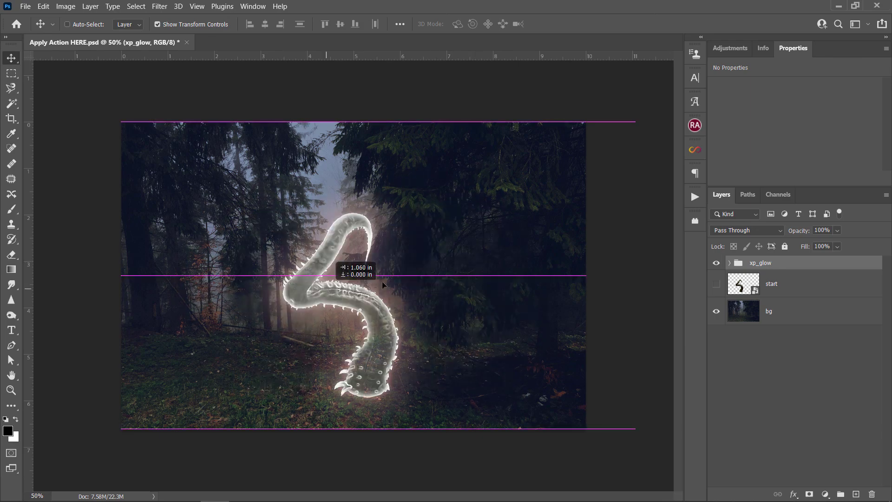
left_click_drag(527, 268, 359, 279)
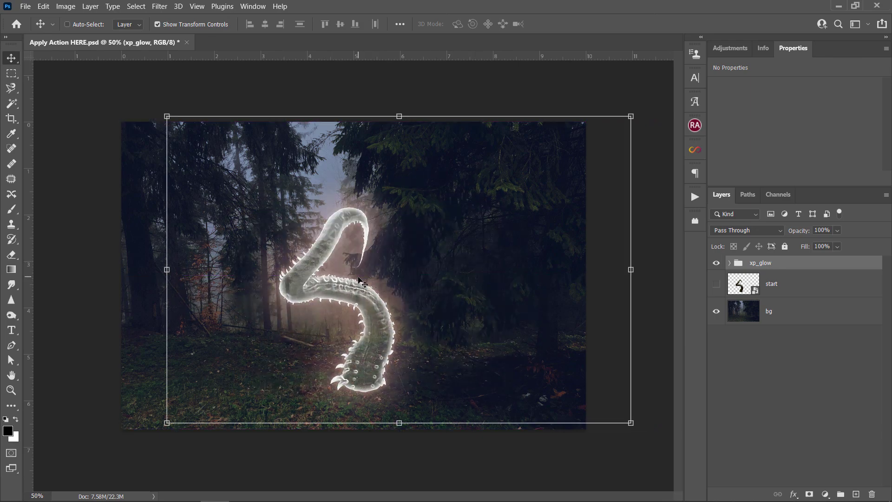